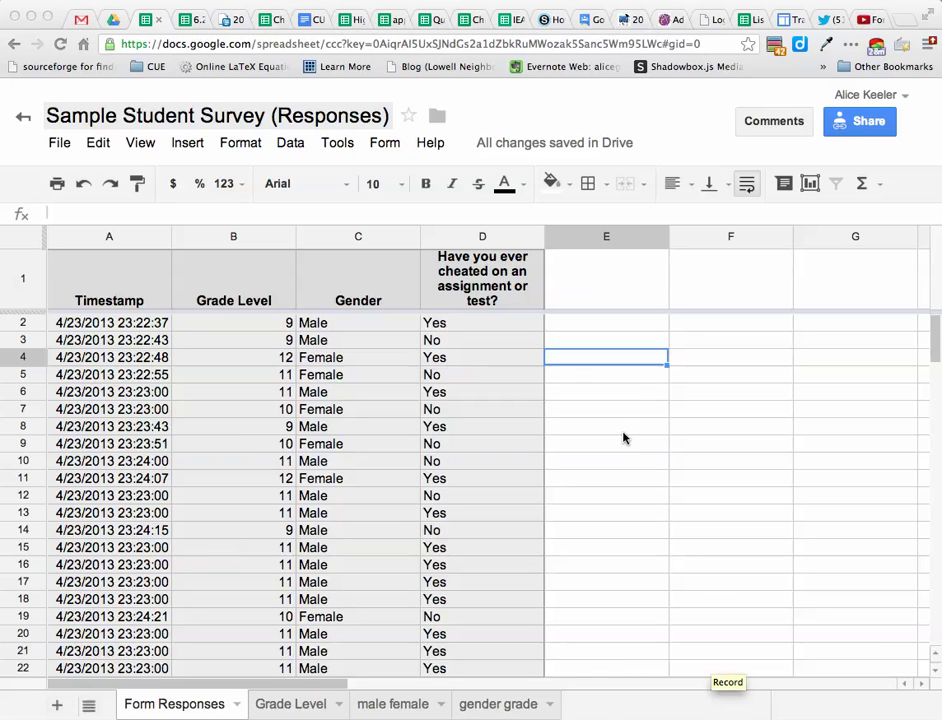
Review the student survey responses on the Form Responses sheet, starting from cell E2.
{"action": "left_click", "coordinate": [616, 325]}
{"action": "scroll", "coordinate": [616, 325], "scroll_direction": "down", "scroll_amount": 2}
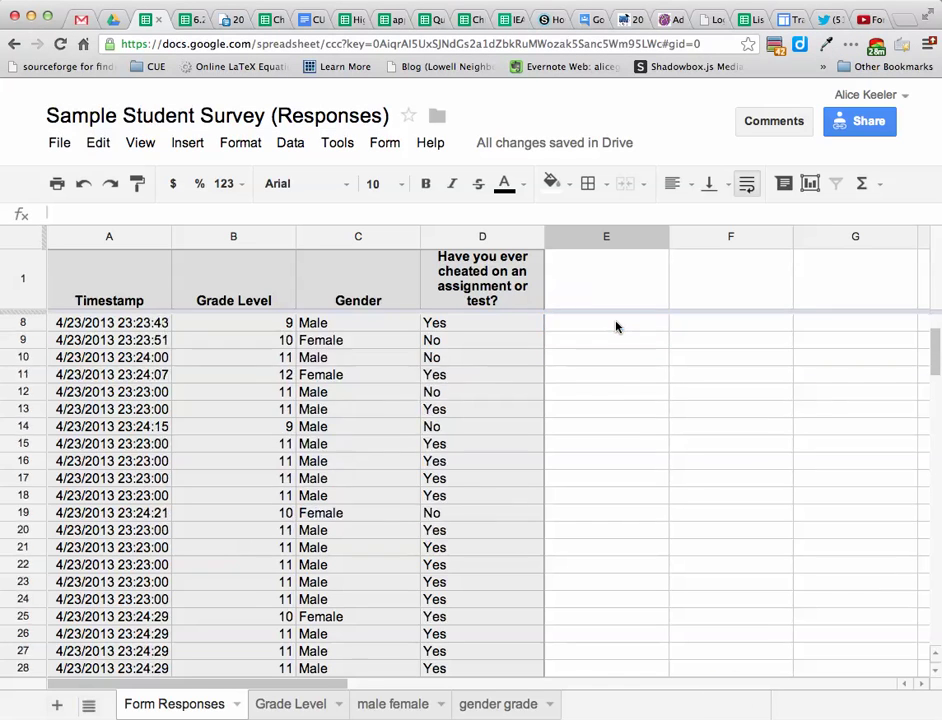
{"action": "scroll", "coordinate": [616, 325], "scroll_direction": "down", "scroll_amount": 8}
{"action": "scroll", "coordinate": [616, 325], "scroll_direction": "up", "scroll_amount": 4}
{"action": "scroll", "coordinate": [616, 325], "scroll_direction": "up", "scroll_amount": 2}
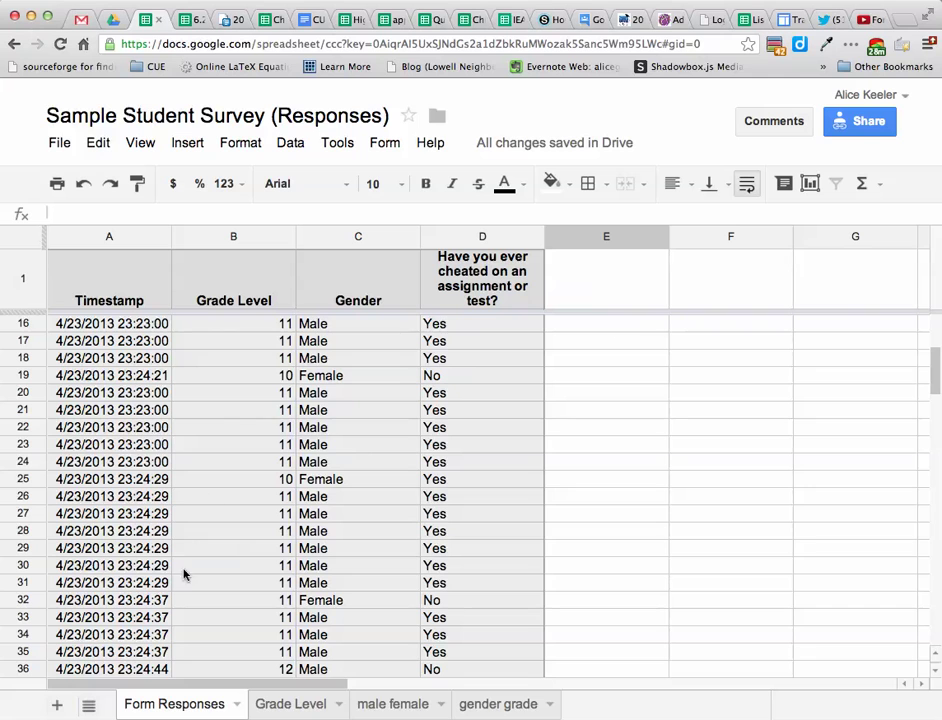
Add Sheet8 and start =importrange(" in A1 with the spreadsheet key pasted from the URL.
{"action": "left_click", "coordinate": [58, 706]}
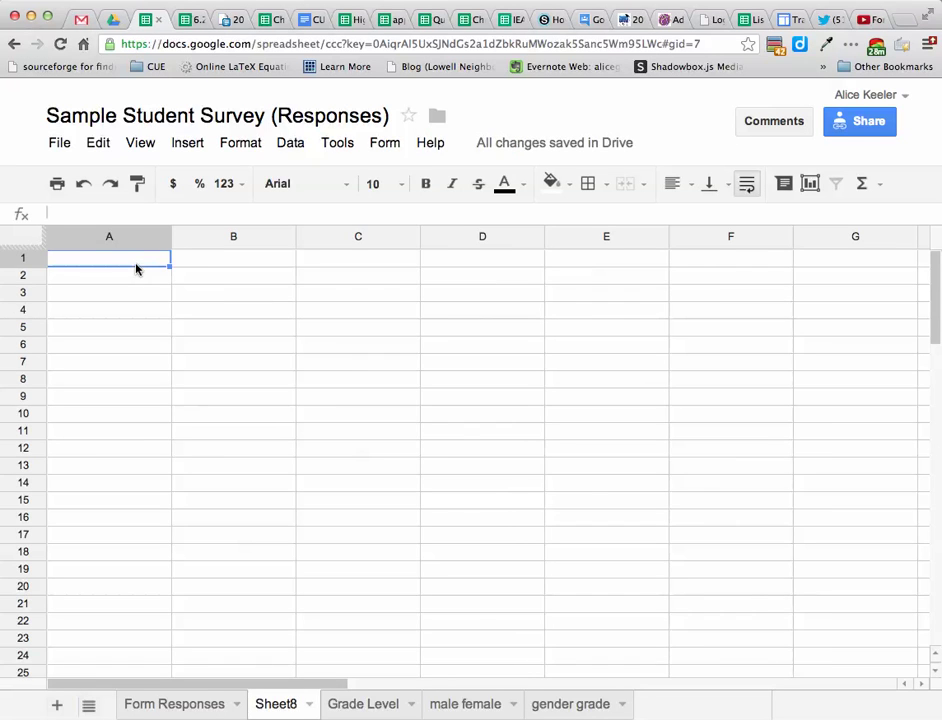
{"action": "type", "text": "=importrang"}
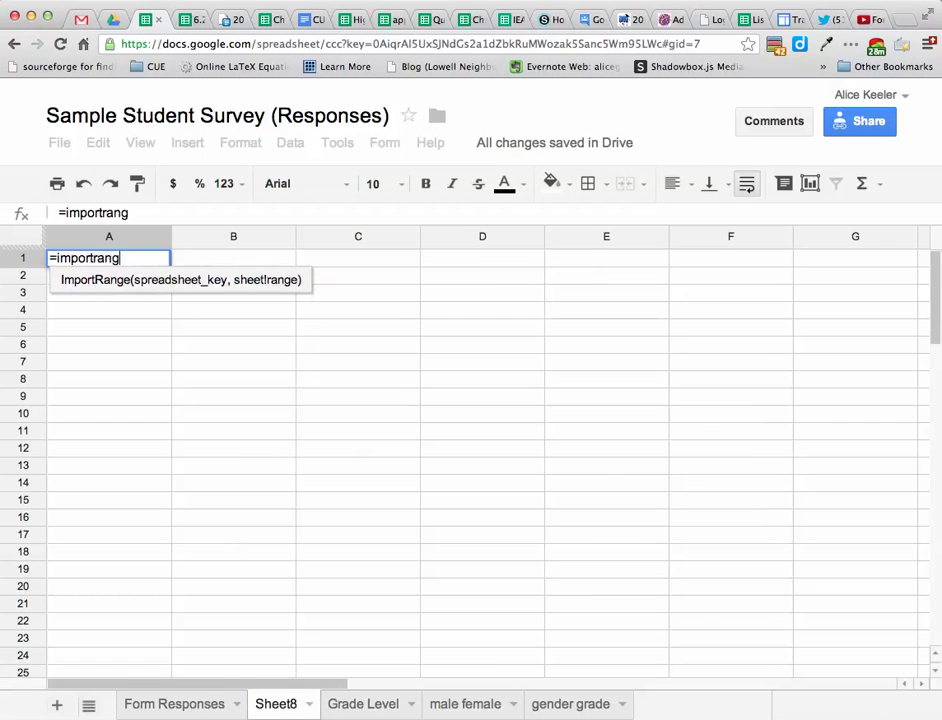
{"action": "type", "text": "e("}
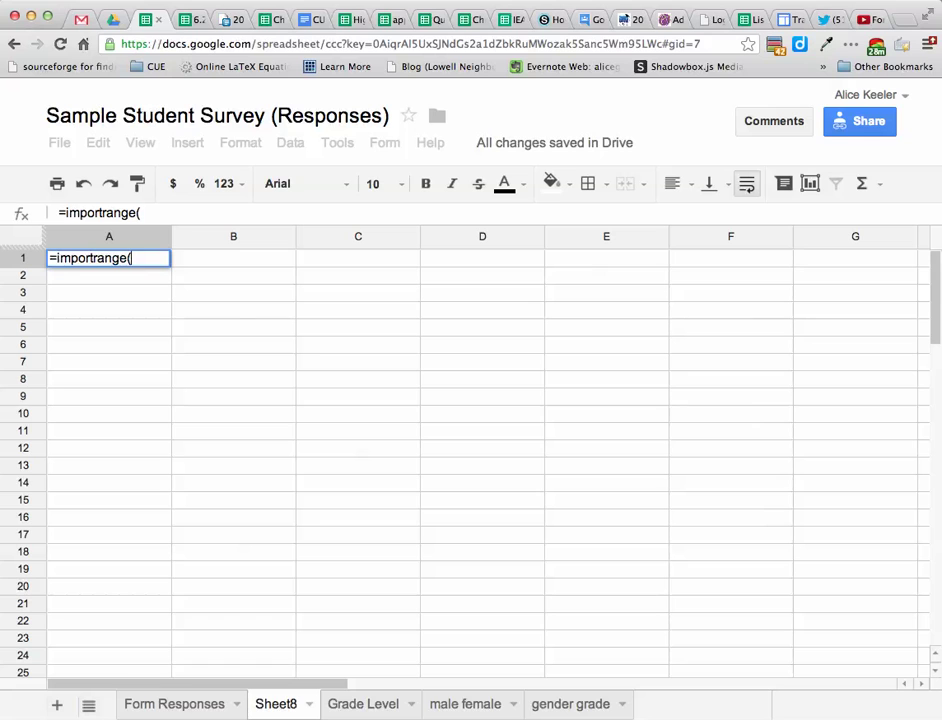
{"action": "type", "text": "\""}
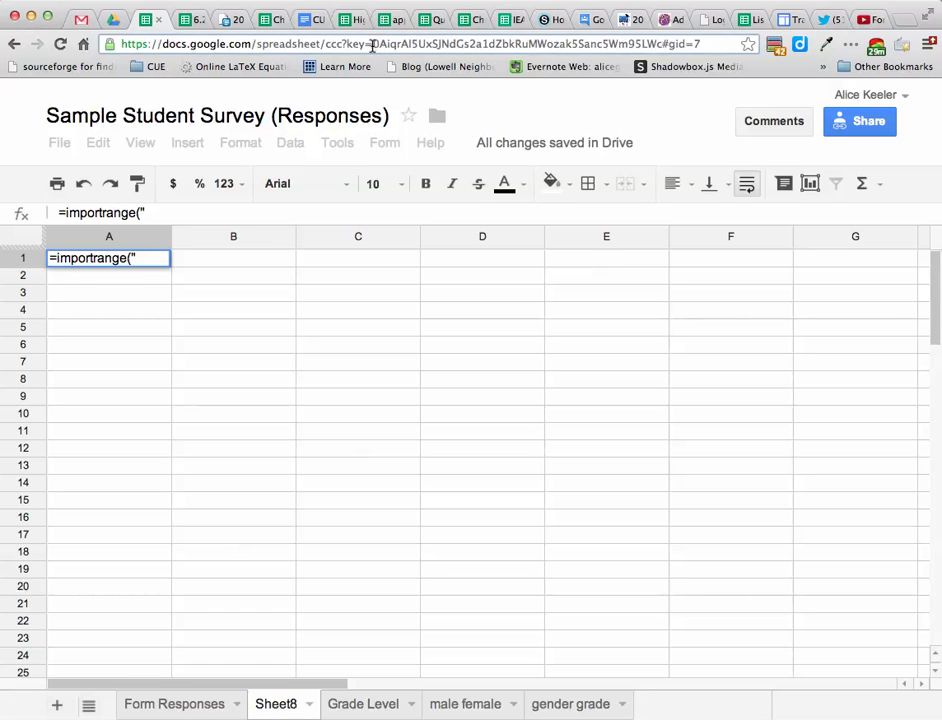
{"action": "left_click_drag", "start_coordinate": [372, 44], "coordinate": [662, 43]}
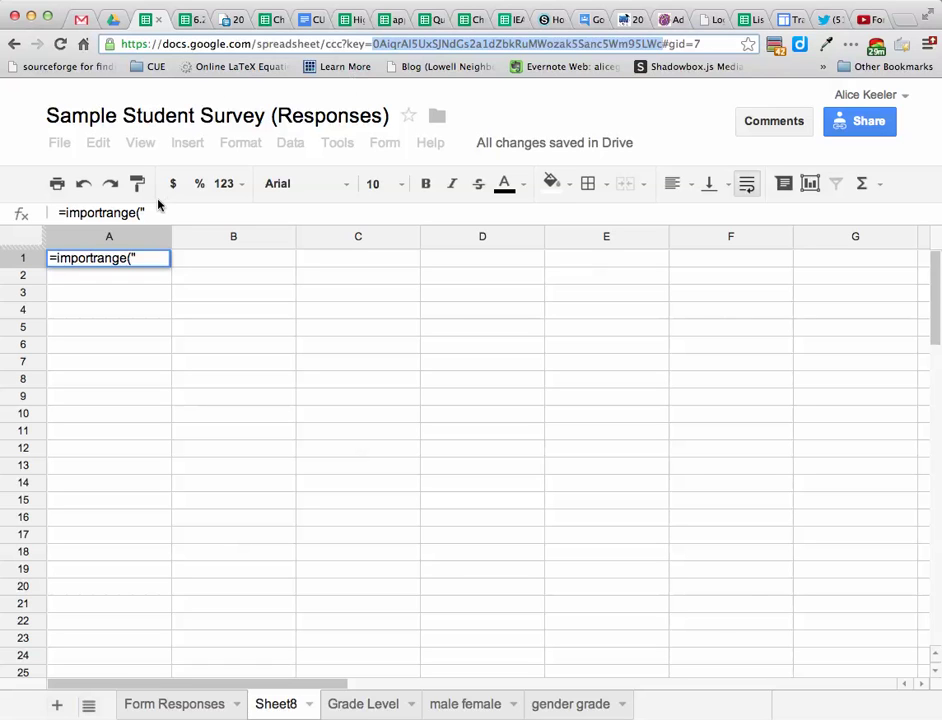
{"action": "left_click", "coordinate": [144, 258]}
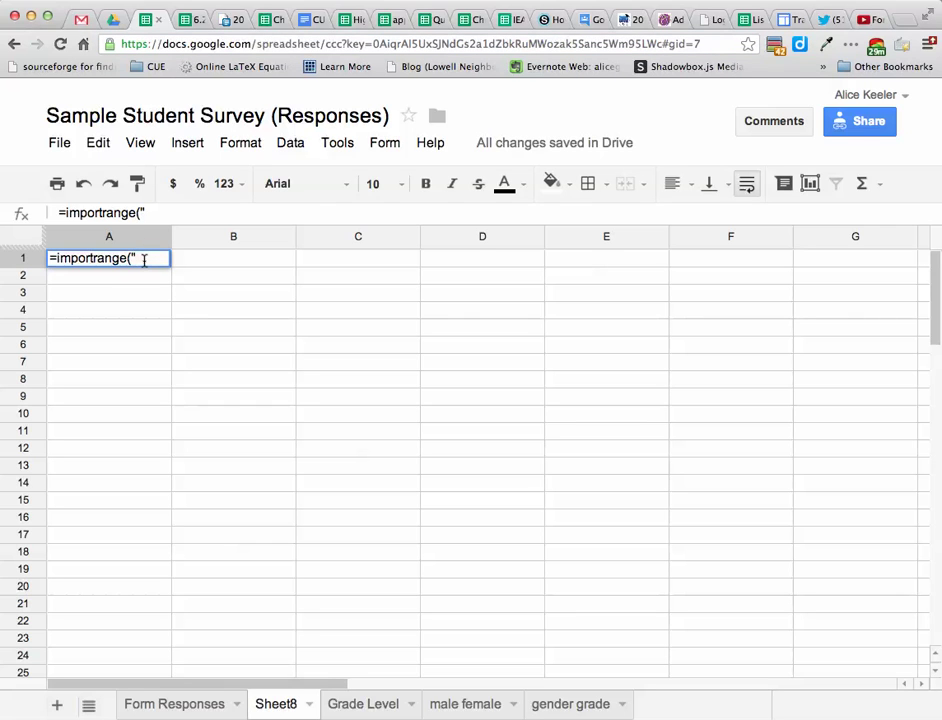
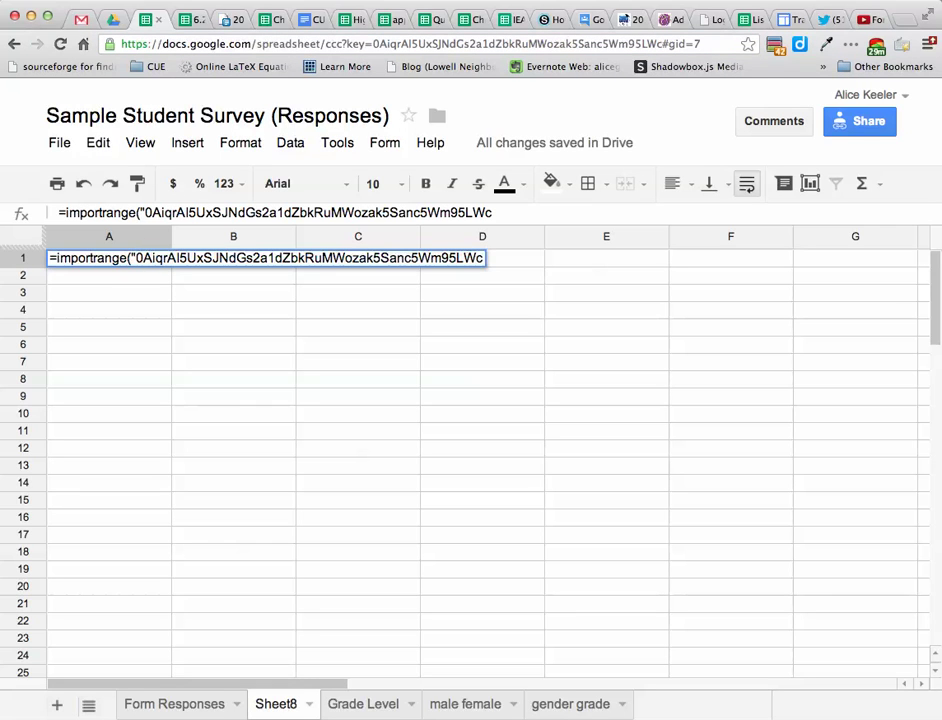
Complete the IMPORTRANGE formula with "Form Responses!A1:D300", fixing typos, and enter it.
{"action": "type", "text": "\""}
{"action": "type", "text": ","}
{"action": "type", "text": "\""}
{"action": "type", "text": "Fro"}
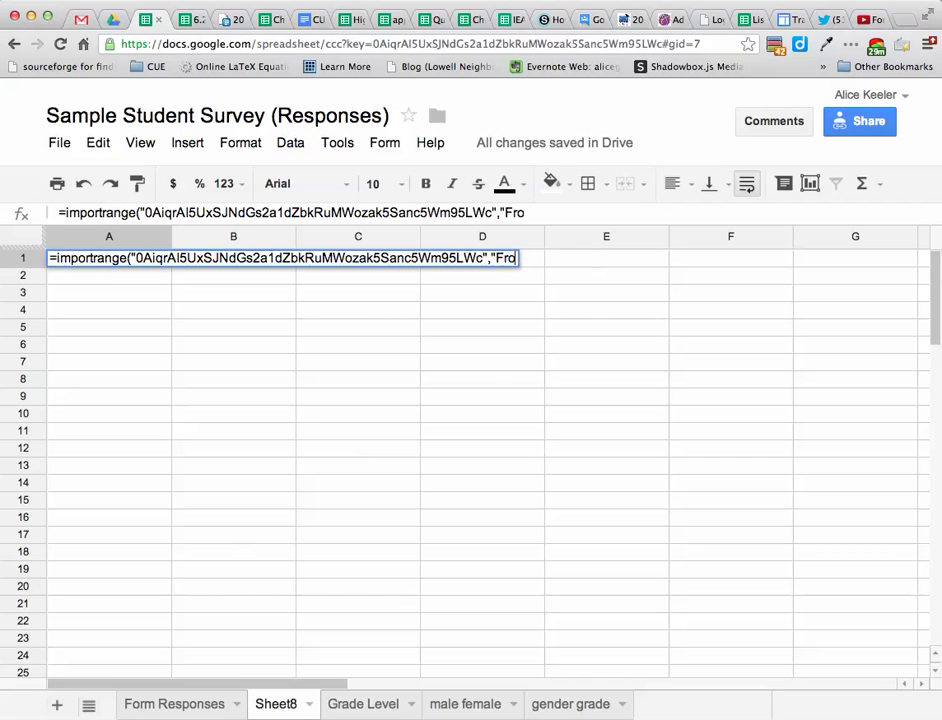
{"action": "key", "text": "BackSpace"}
{"action": "key", "text": "BackSpace"}
{"action": "type", "text": "orm Resons"}
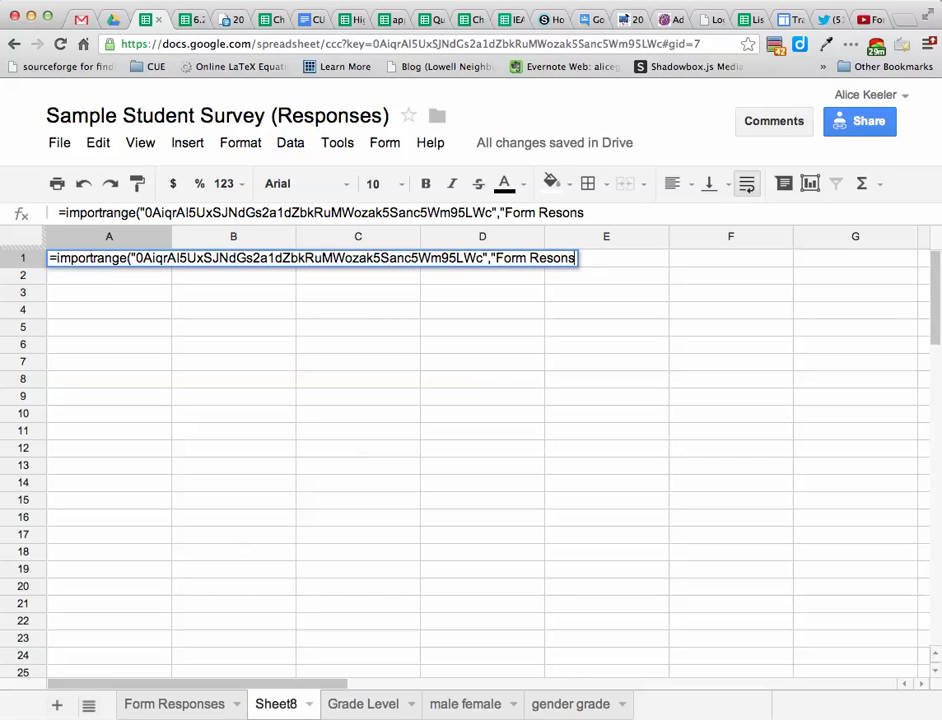
{"action": "key", "text": "BackSpace"}
{"action": "key", "text": "BackSpace"}
{"action": "key", "text": "BackSpace"}
{"action": "type", "text": "ponses"}
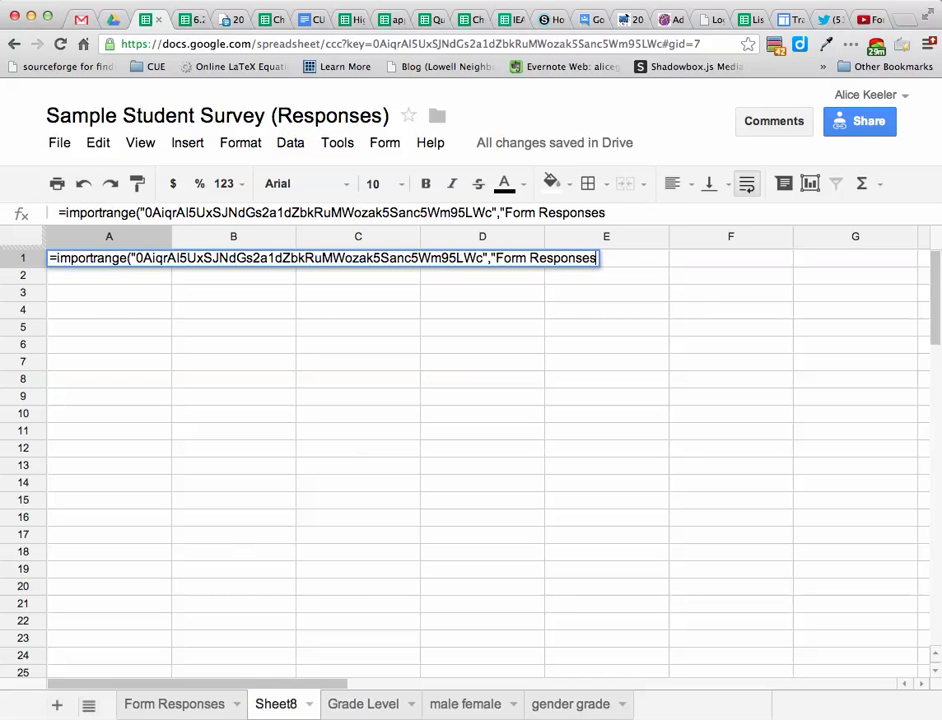
{"action": "type", "text": "!"}
{"action": "type", "text": "A1"}
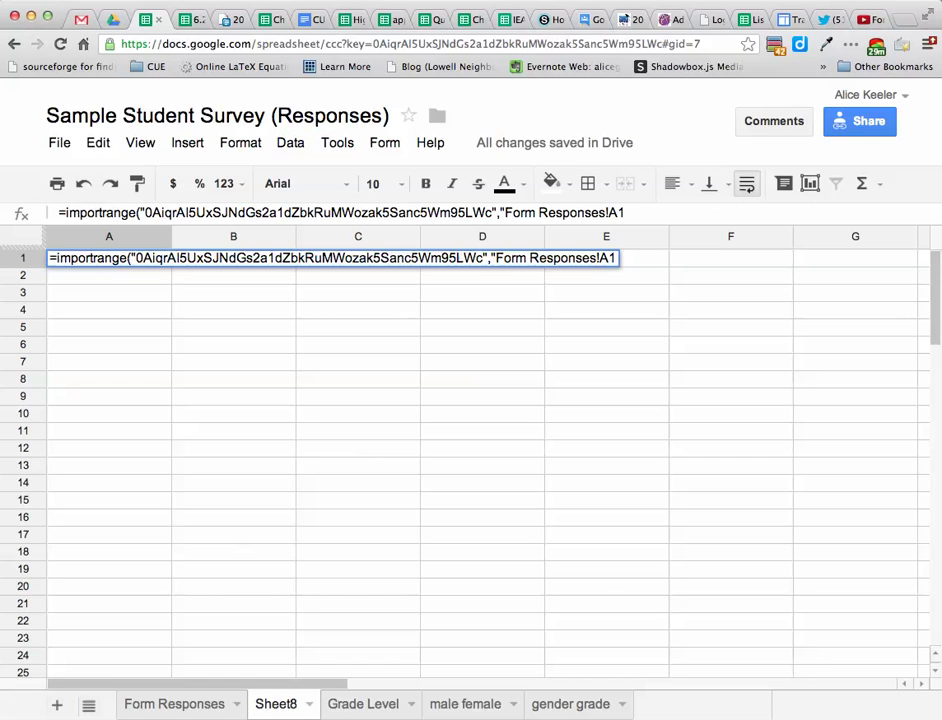
{"action": "type", "text": ":"}
{"action": "type", "text": "D"}
{"action": "type", "text": "300"}
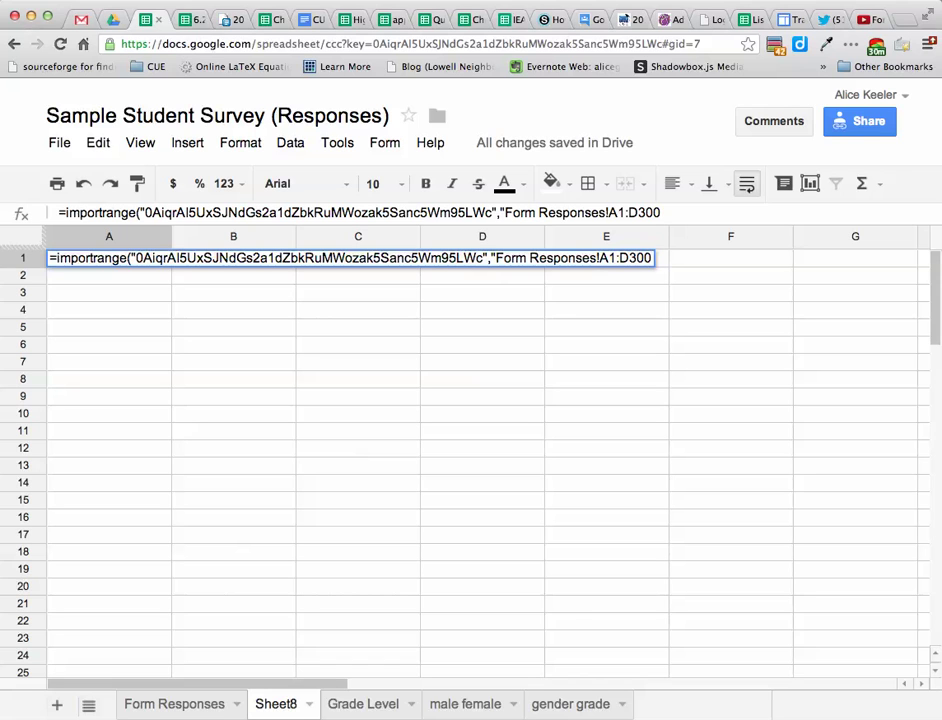
{"action": "type", "text": "\""}
{"action": "type", "text": ")"}
{"action": "key", "text": "Return"}
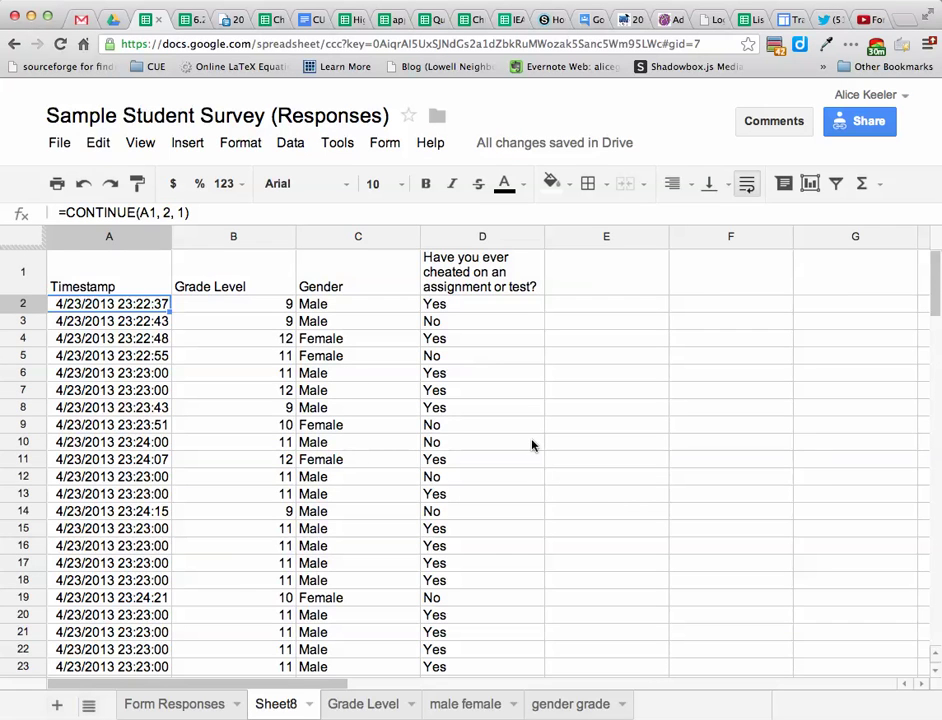
Compare the imported Sheet8 data against the original Form Responses tab.
{"action": "scroll", "coordinate": [532, 445], "scroll_direction": "down", "scroll_amount": 5}
{"action": "scroll", "coordinate": [532, 445], "scroll_direction": "down", "scroll_amount": 10}
{"action": "scroll", "coordinate": [532, 445], "scroll_direction": "up", "scroll_amount": 10}
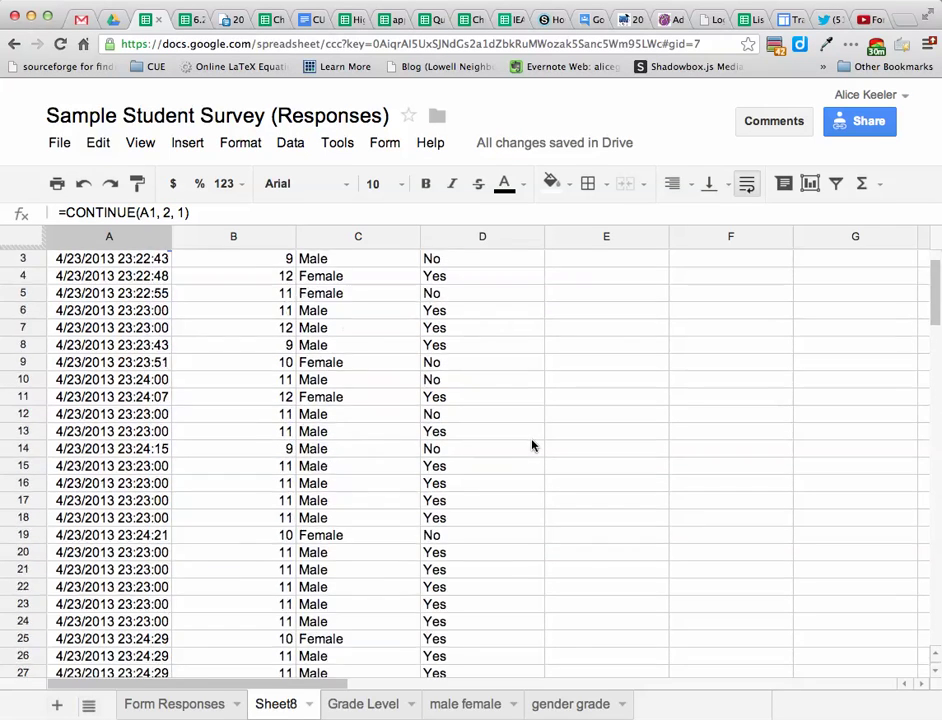
{"action": "scroll", "coordinate": [532, 445], "scroll_direction": "up", "scroll_amount": 1}
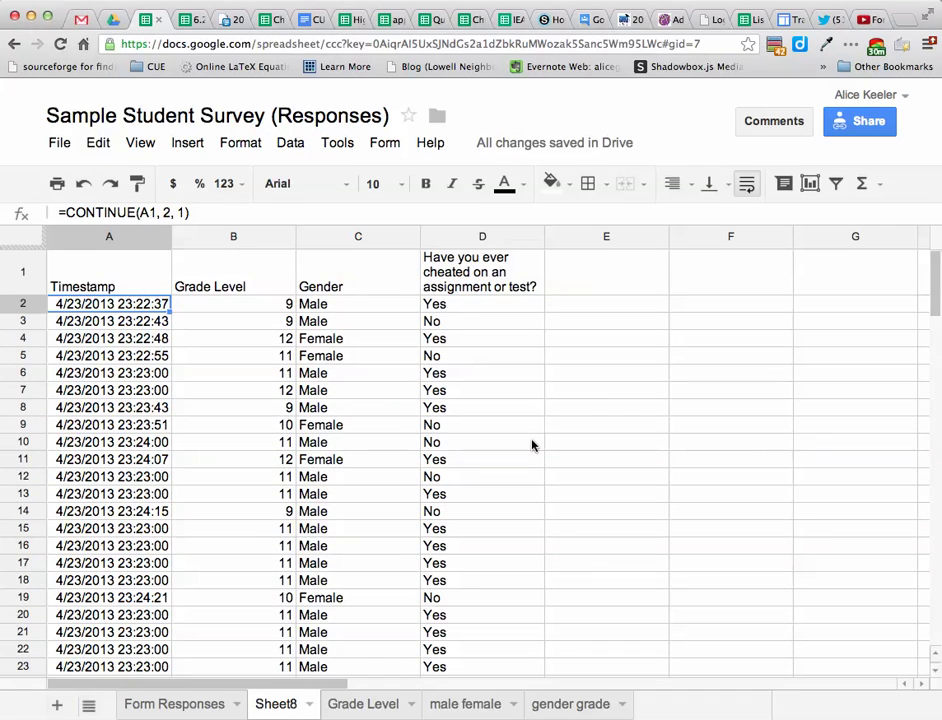
{"action": "left_click", "coordinate": [143, 704]}
{"action": "left_click", "coordinate": [272, 705]}
Freeze Sheet8's header row so column titles stay visible.
{"action": "left_click_drag", "start_coordinate": [29, 254], "coordinate": [30, 296]}
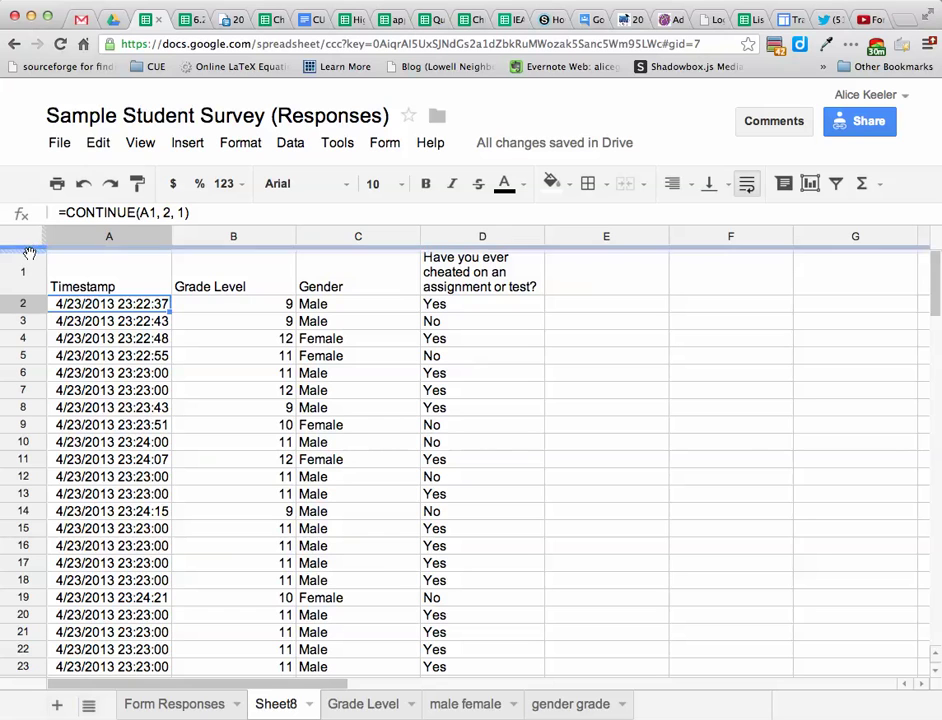
{"action": "scroll", "coordinate": [231, 396], "scroll_direction": "down", "scroll_amount": 5}
{"action": "scroll", "coordinate": [229, 400], "scroll_direction": "up", "scroll_amount": 5}
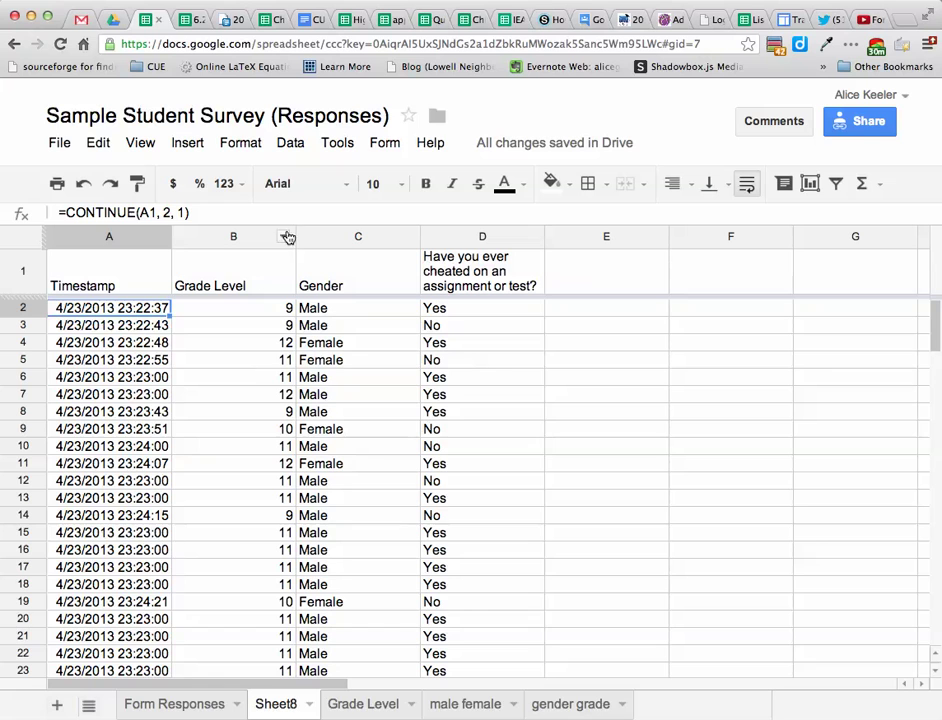
Inspect A1's IMPORTRANGE formula, leaving it unchanged.
{"action": "left_click", "coordinate": [139, 267]}
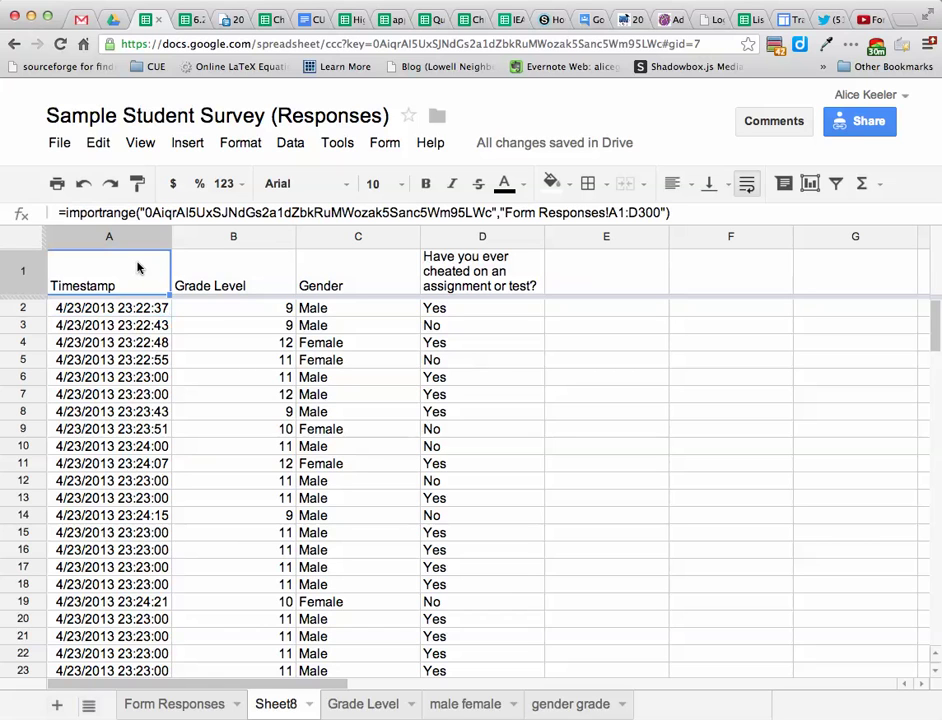
{"action": "left_click", "coordinate": [58, 212]}
{"action": "left_click_drag", "start_coordinate": [469, 201], "coordinate": [707, 216]}
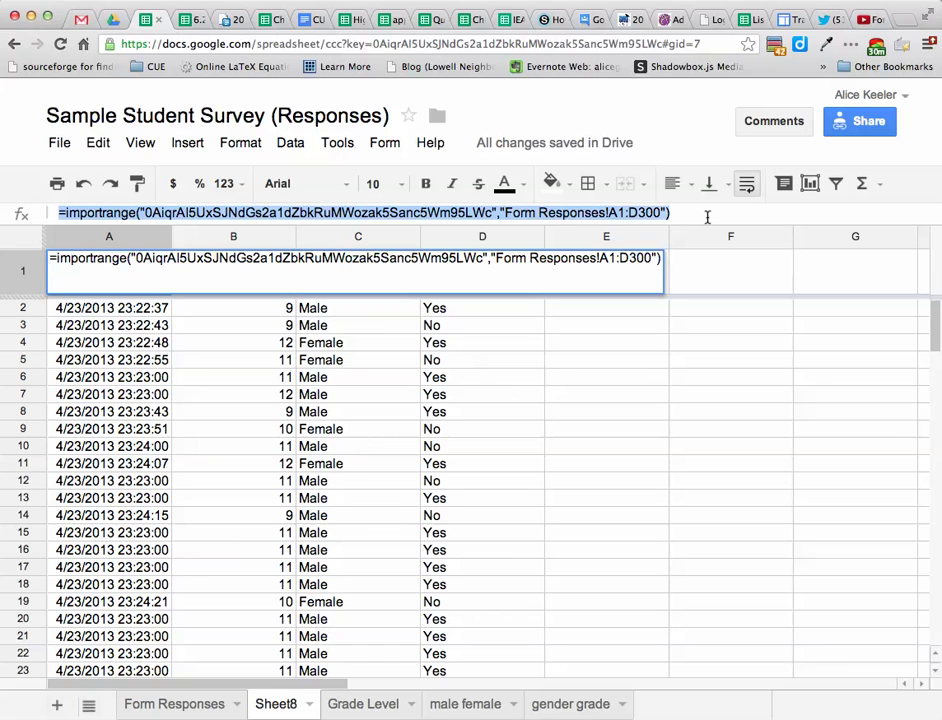
{"action": "key", "text": "Return"}
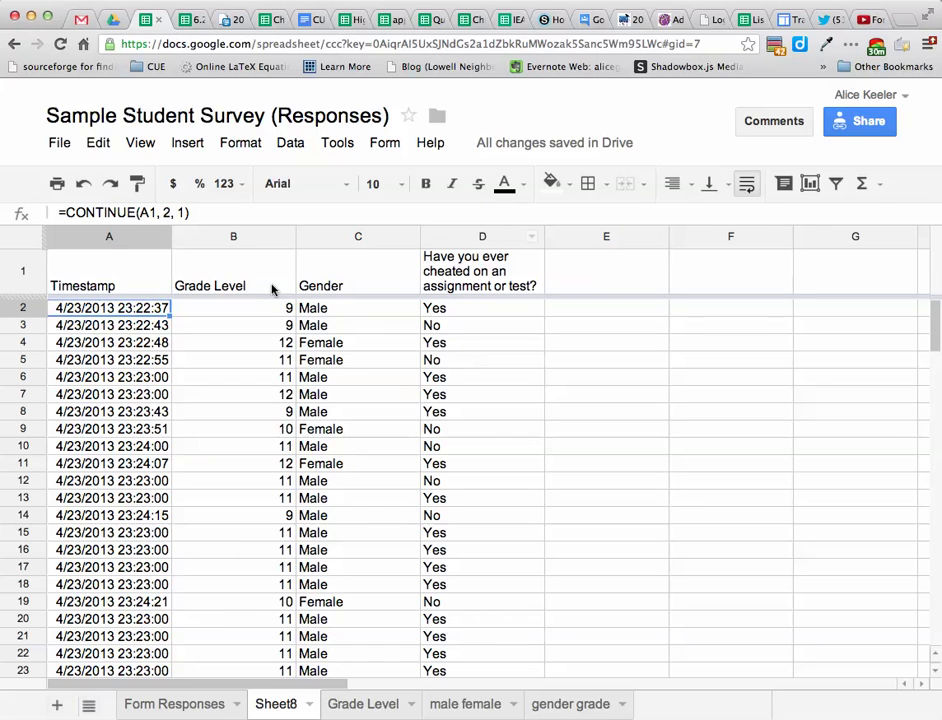
Set the CONTINUE row argument to 2 in the row 2 Grade Level and Gender cells.
{"action": "left_click", "coordinate": [265, 290]}
{"action": "double_click", "coordinate": [265, 290]}
{"action": "type", "text": "2"}
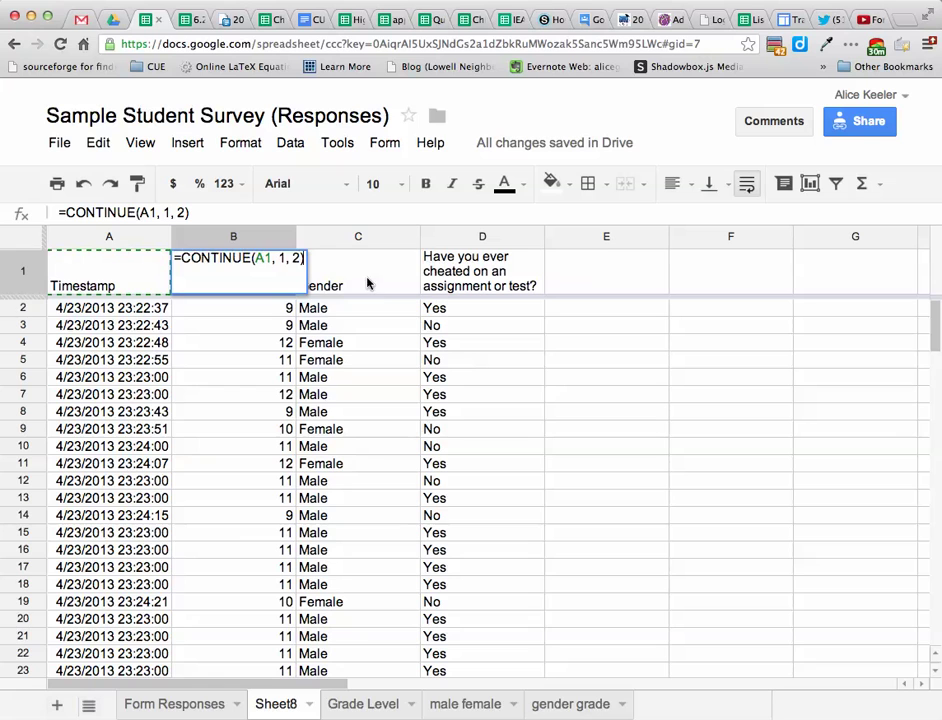
{"action": "key", "text": "Return"}
{"action": "left_click", "coordinate": [372, 284]}
{"action": "double_click", "coordinate": [414, 268]}
{"action": "type", "text": "2"}
{"action": "key", "text": "Return"}
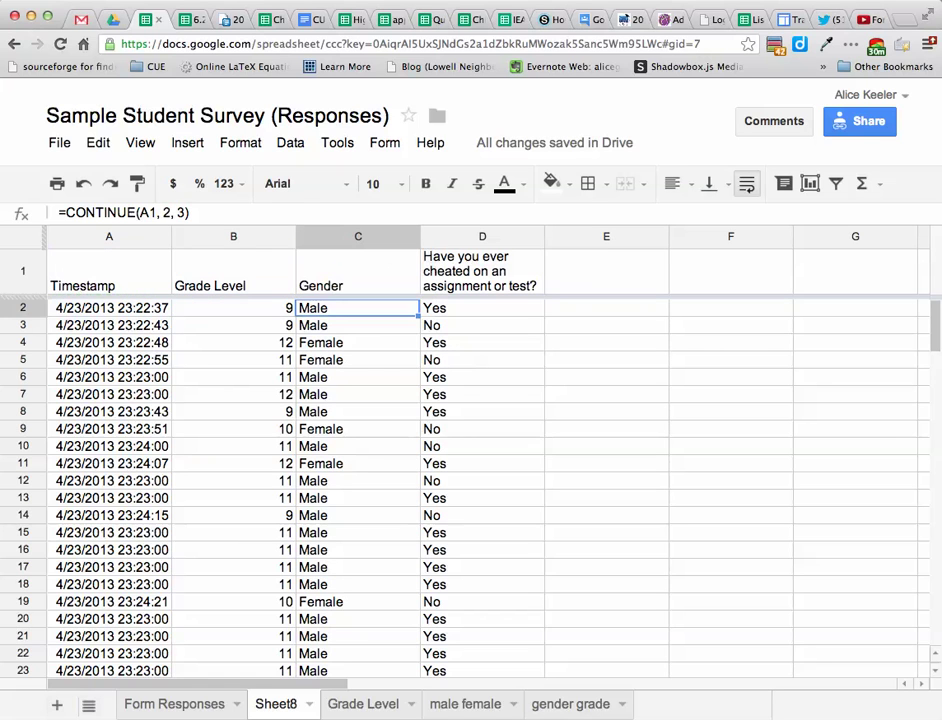
Set the row 2 cheating cell's row to 2 and enter =CONTINUE(A1, 3, 1) in A3.
{"action": "left_click", "coordinate": [475, 273]}
{"action": "double_click", "coordinate": [475, 272]}
{"action": "type", "text": "2"}
{"action": "key", "text": "Return"}
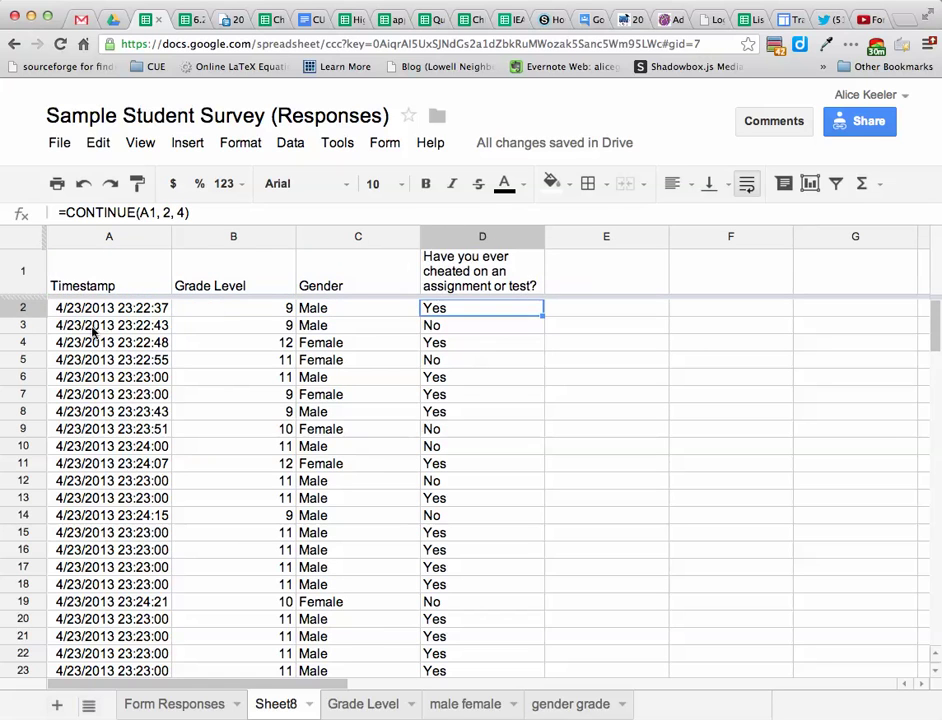
{"action": "double_click", "coordinate": [88, 330]}
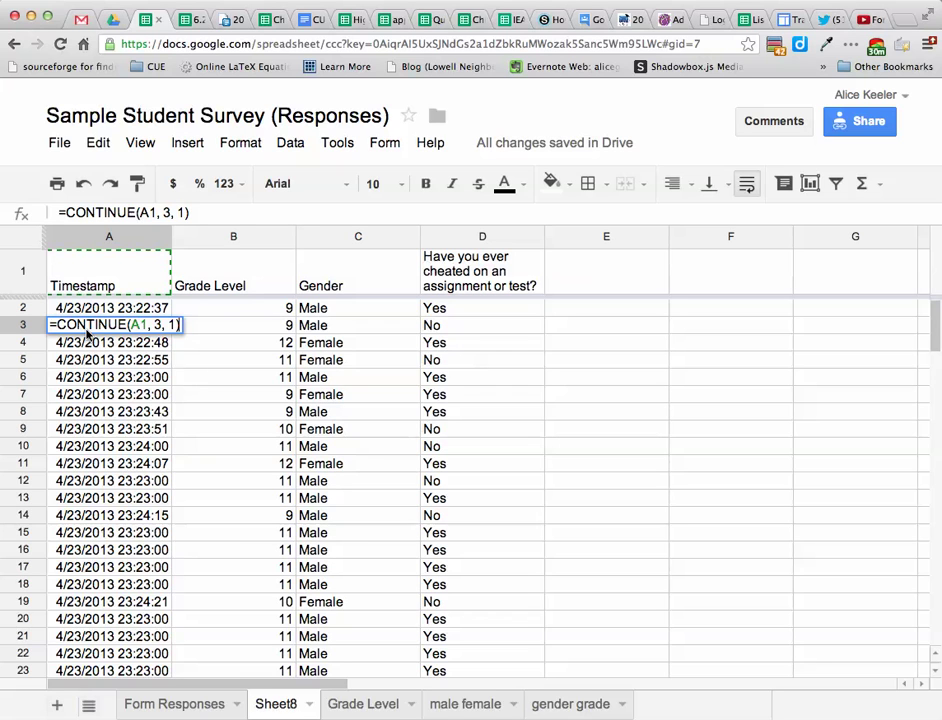
{"action": "key", "text": "Return"}
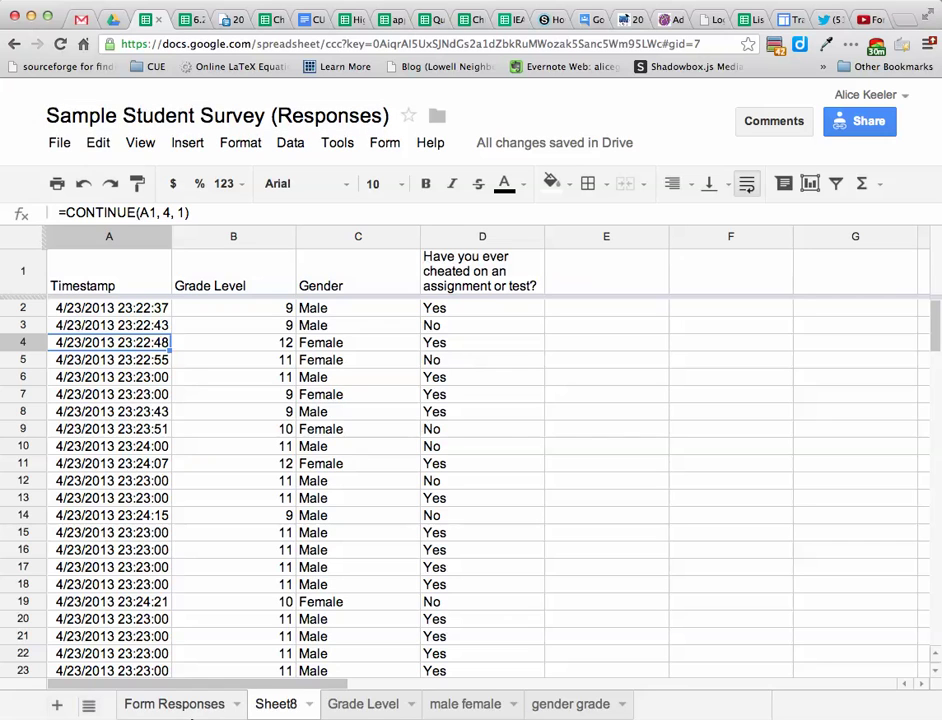
Find the latest Form Responses entry, row 77 dated 6/1/2013 11:55:17, and open the Form menu.
{"action": "left_click", "coordinate": [180, 704]}
{"action": "scroll", "coordinate": [273, 472], "scroll_direction": "down", "scroll_amount": 15}
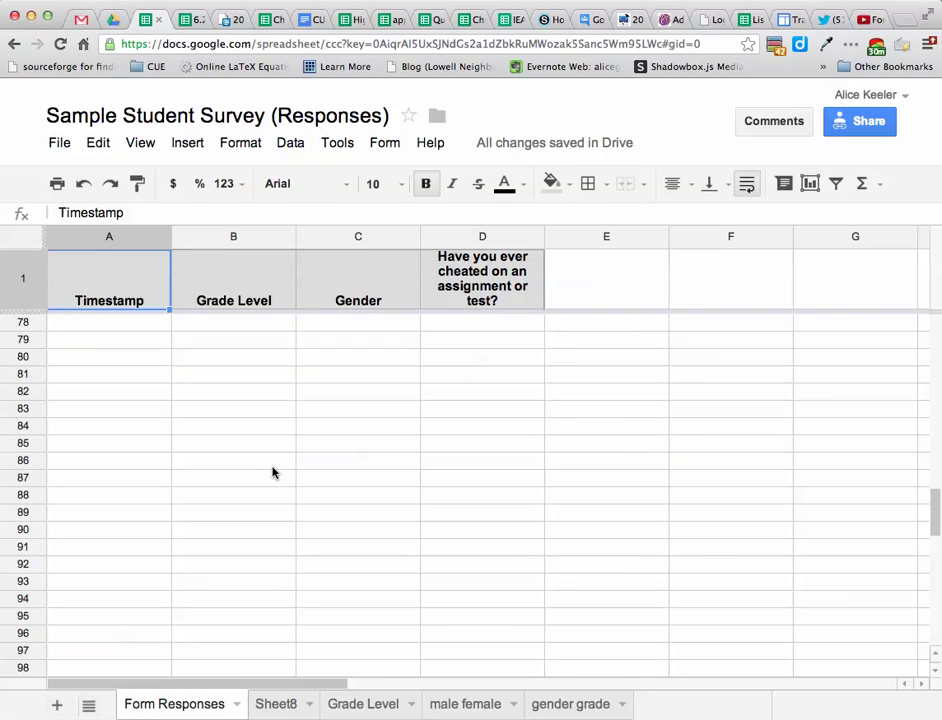
{"action": "scroll", "coordinate": [273, 472], "scroll_direction": "up", "scroll_amount": 2}
{"action": "left_click", "coordinate": [23, 410]}
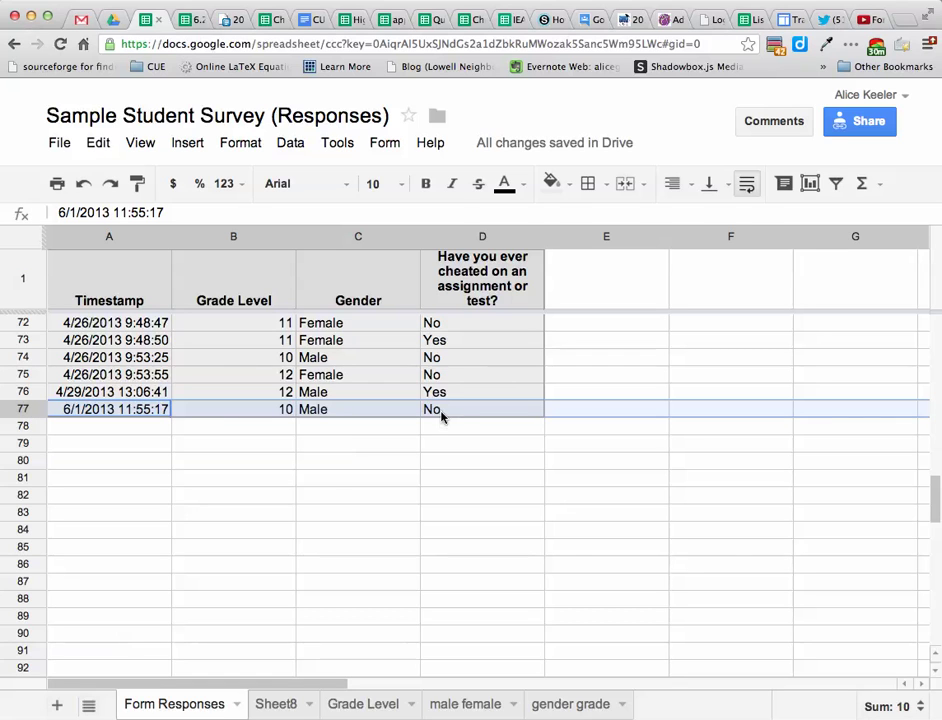
{"action": "left_click", "coordinate": [392, 146]}
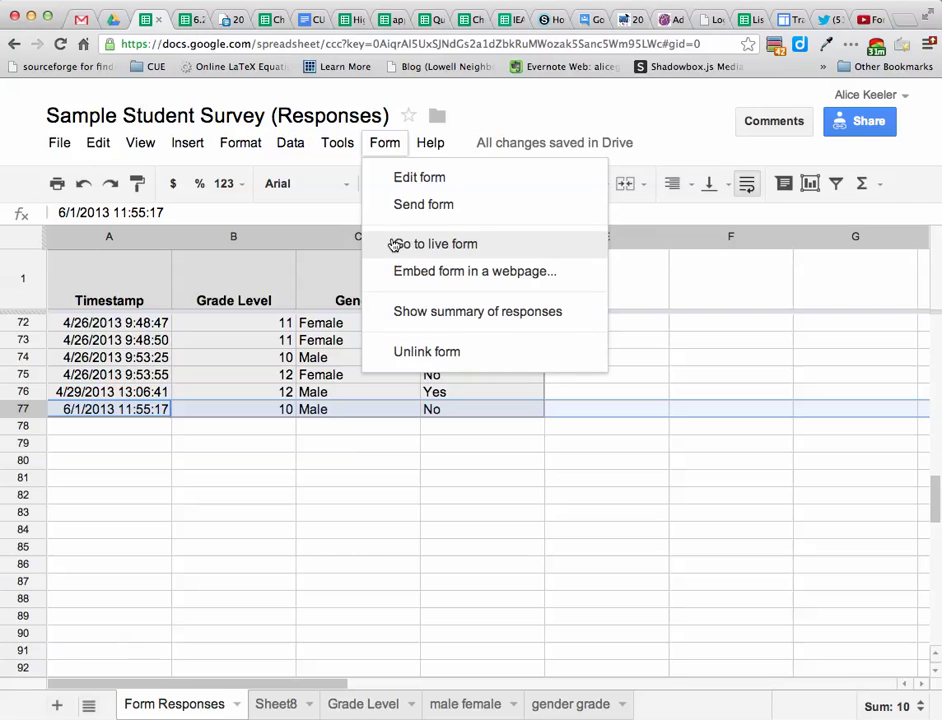
Submit a live-form test response of grade 12, Female, Yes, then return to the spreadsheet.
{"action": "left_click", "coordinate": [395, 245]}
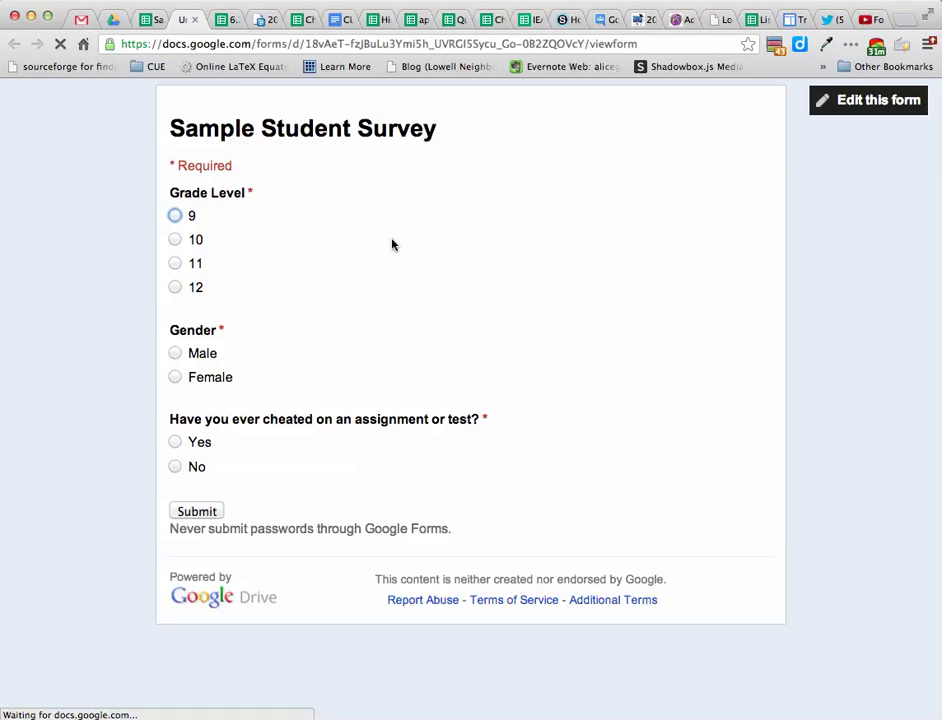
{"action": "left_click", "coordinate": [175, 287]}
{"action": "left_click", "coordinate": [175, 377]}
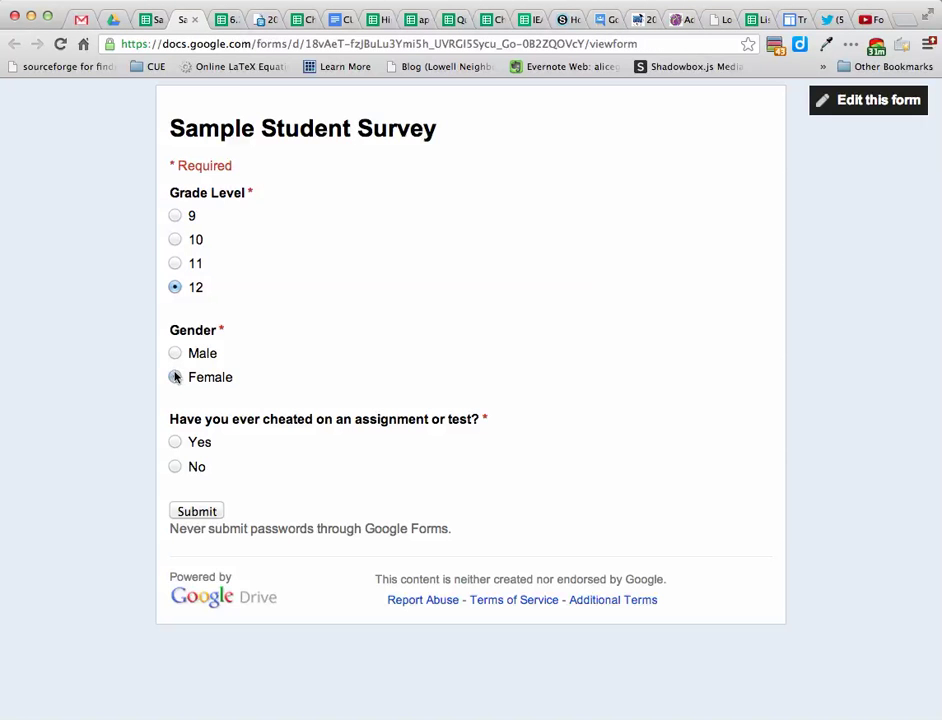
{"action": "left_click", "coordinate": [175, 443]}
{"action": "left_click", "coordinate": [196, 512]}
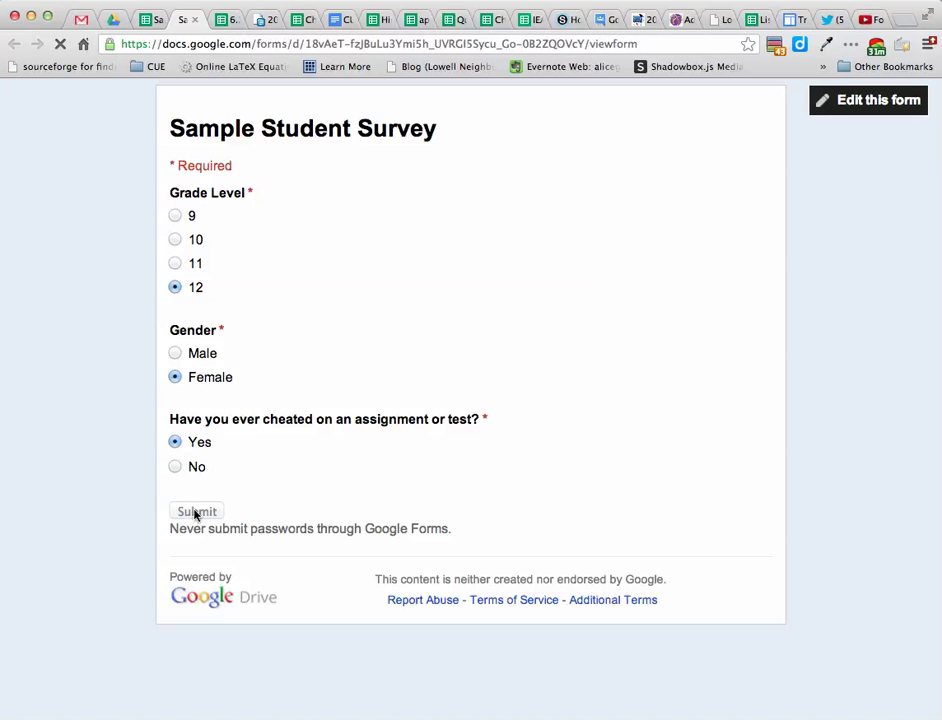
{"action": "left_click", "coordinate": [196, 20]}
Confirm the new response in Form Responses row 78 and check whether Sheet8 has it.
{"action": "left_click", "coordinate": [134, 442]}
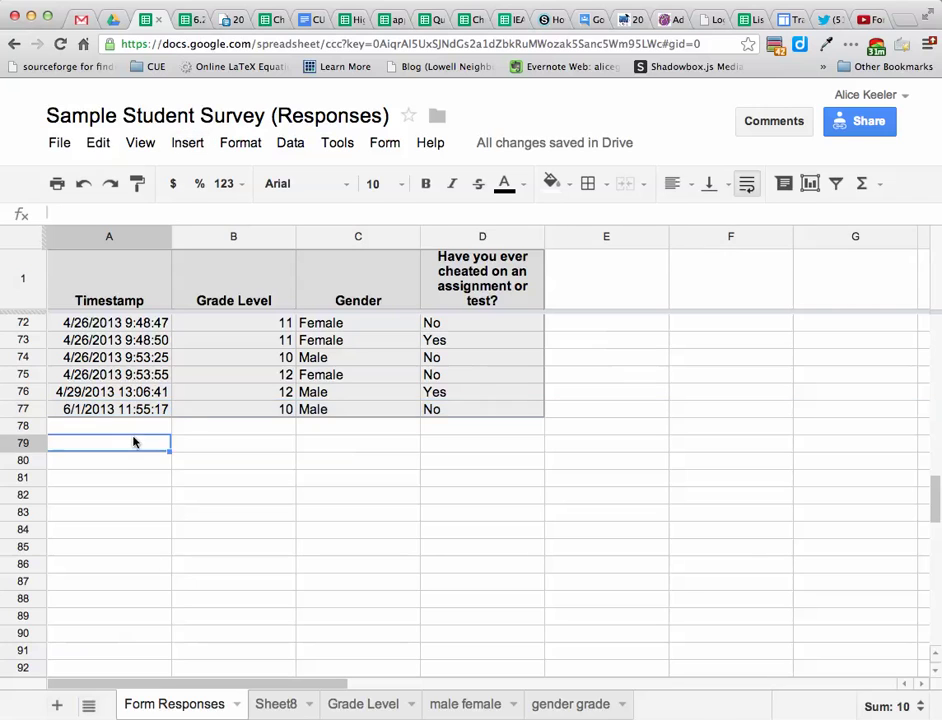
{"action": "left_click", "coordinate": [25, 426]}
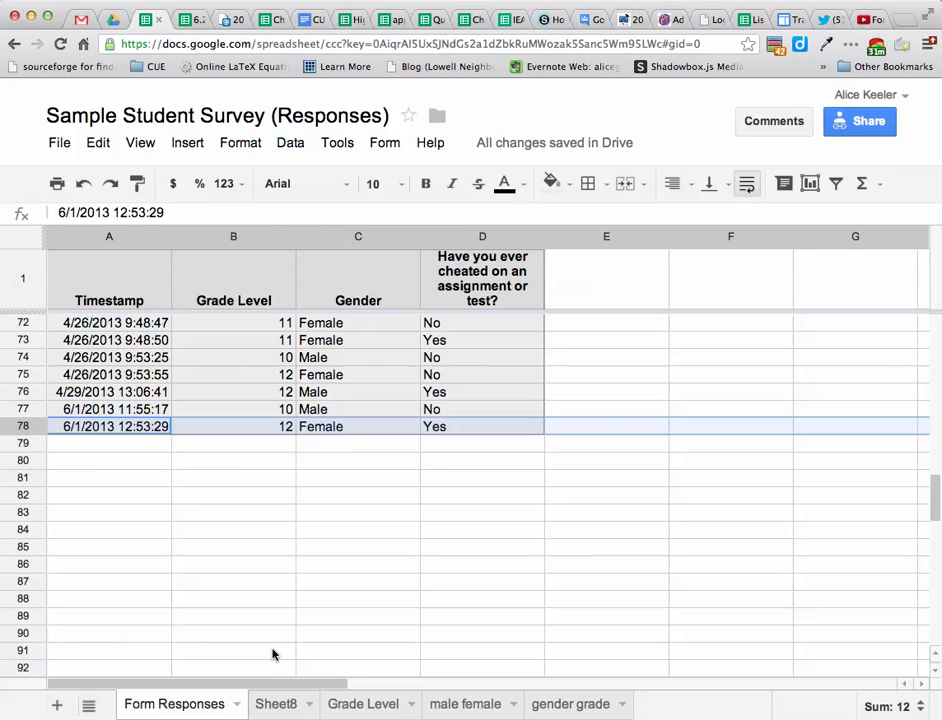
{"action": "left_click", "coordinate": [275, 702]}
{"action": "scroll", "coordinate": [347, 549], "scroll_direction": "down", "scroll_amount": 20}
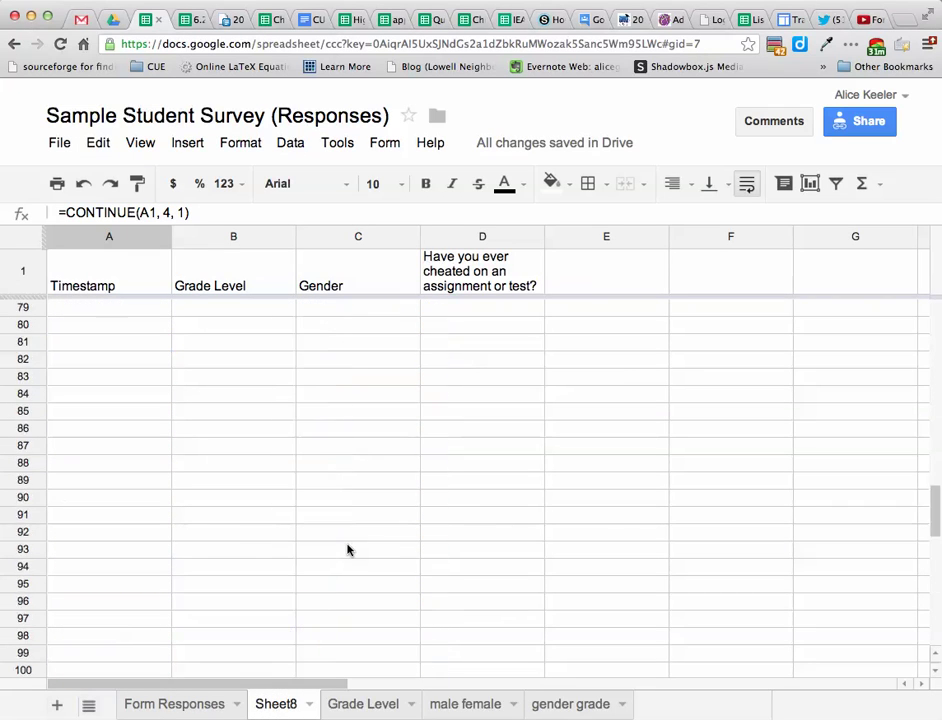
{"action": "scroll", "coordinate": [347, 549], "scroll_direction": "down", "scroll_amount": 5}
{"action": "scroll", "coordinate": [347, 549], "scroll_direction": "up", "scroll_amount": 5}
{"action": "scroll", "coordinate": [348, 549], "scroll_direction": "up", "scroll_amount": 1}
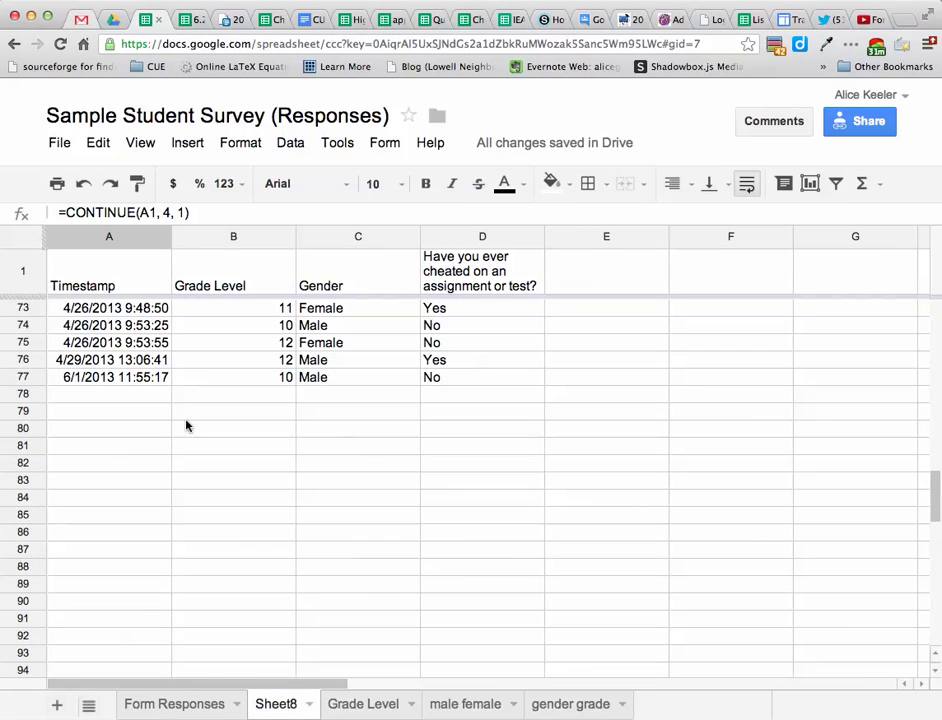
{"action": "left_click", "coordinate": [124, 396]}
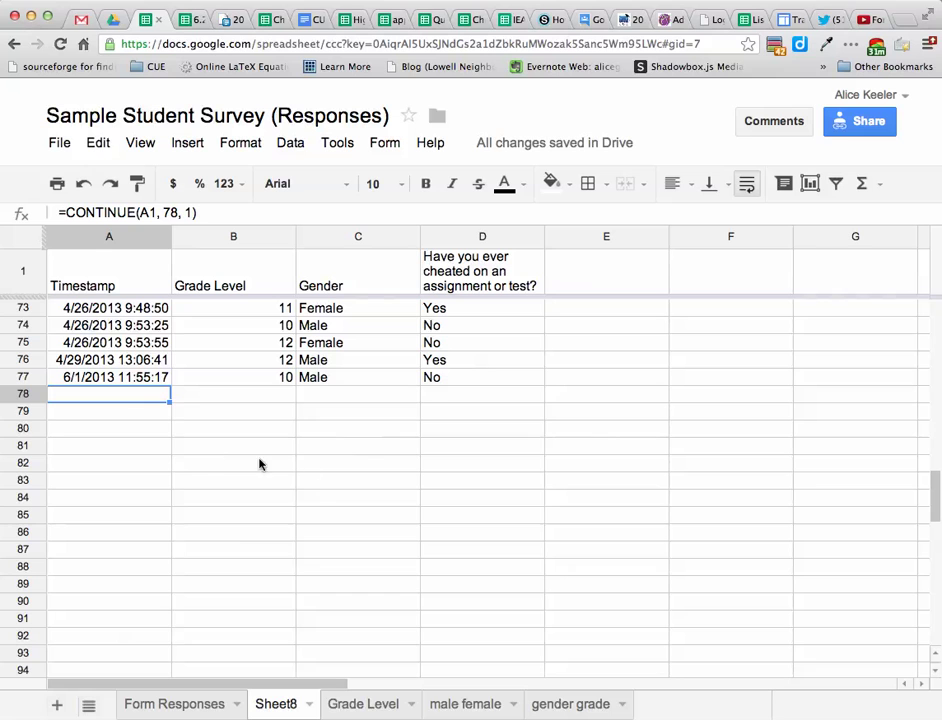
{"action": "scroll", "coordinate": [307, 490], "scroll_direction": "up", "scroll_amount": 1}
{"action": "left_click", "coordinate": [299, 482]}
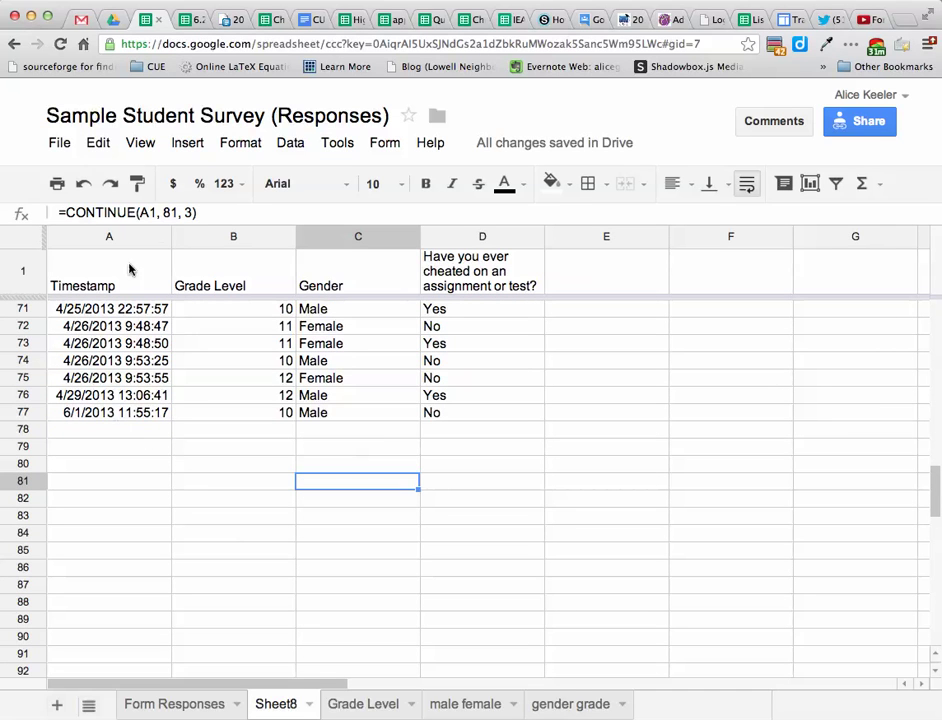
Reload the spreadsheet and verify the 12, Female, Yes response imported into Sheet8 row 78.
{"action": "left_click", "coordinate": [61, 45]}
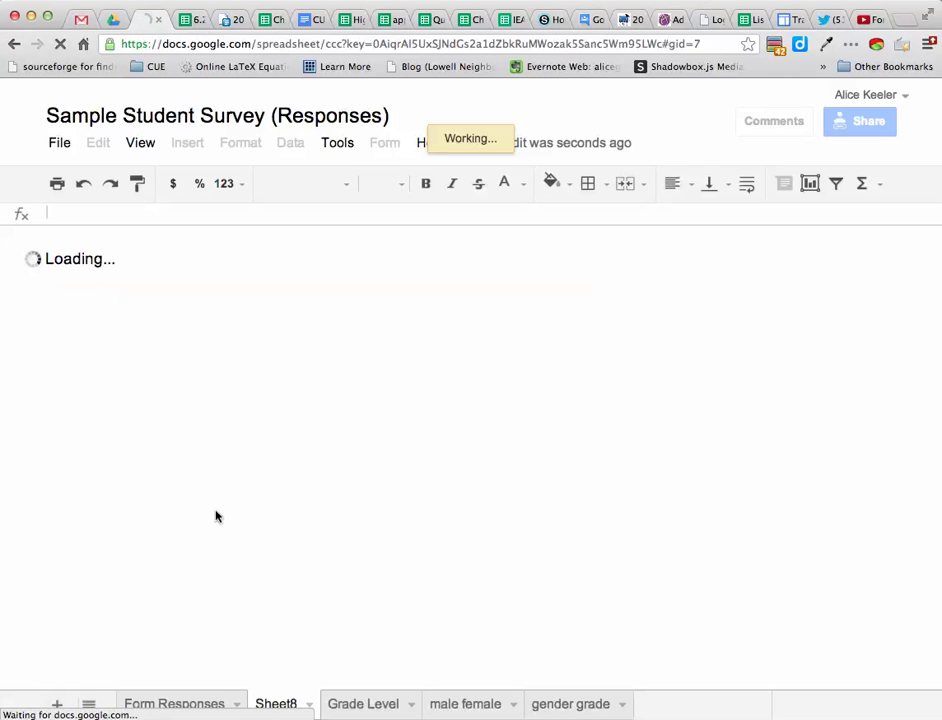
{"action": "scroll", "coordinate": [215, 516], "scroll_direction": "down", "scroll_amount": 7}
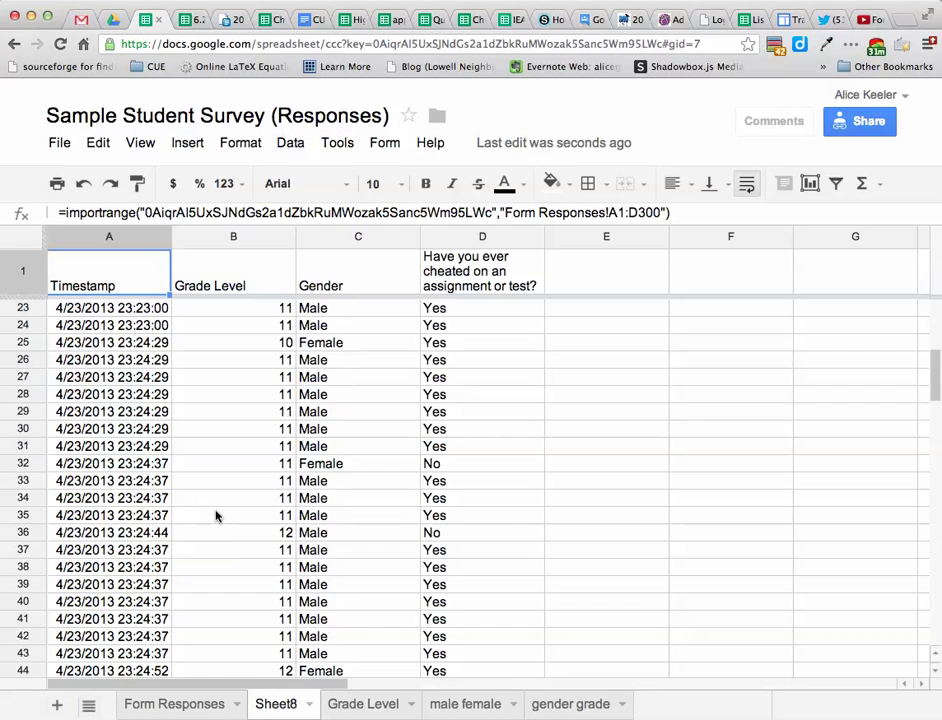
{"action": "scroll", "coordinate": [215, 516], "scroll_direction": "down", "scroll_amount": 7}
{"action": "scroll", "coordinate": [215, 516], "scroll_direction": "down", "scroll_amount": 9}
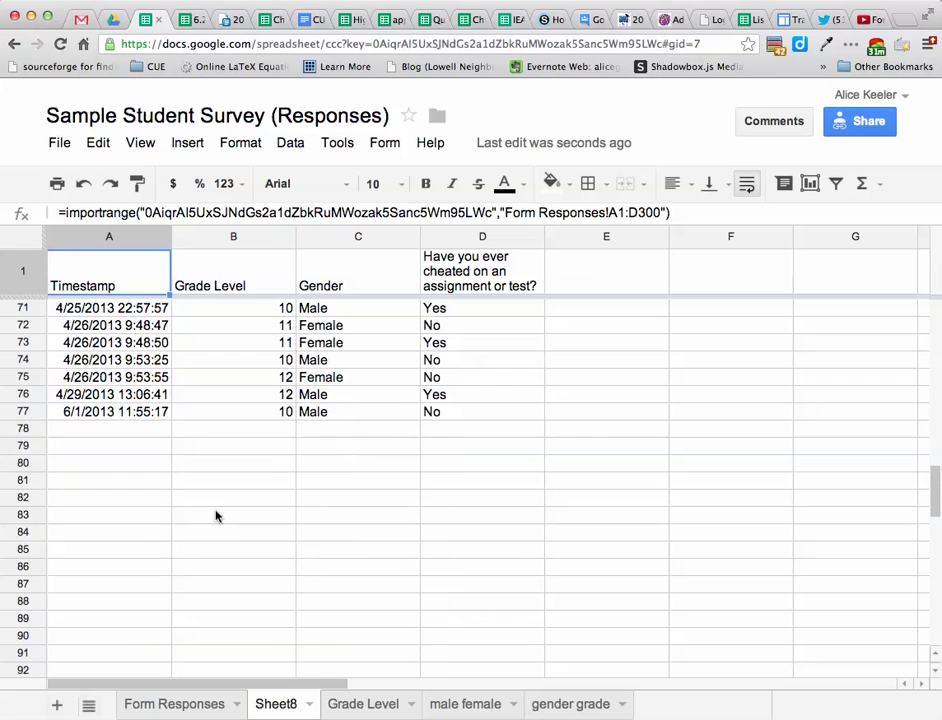
{"action": "left_click", "coordinate": [128, 433]}
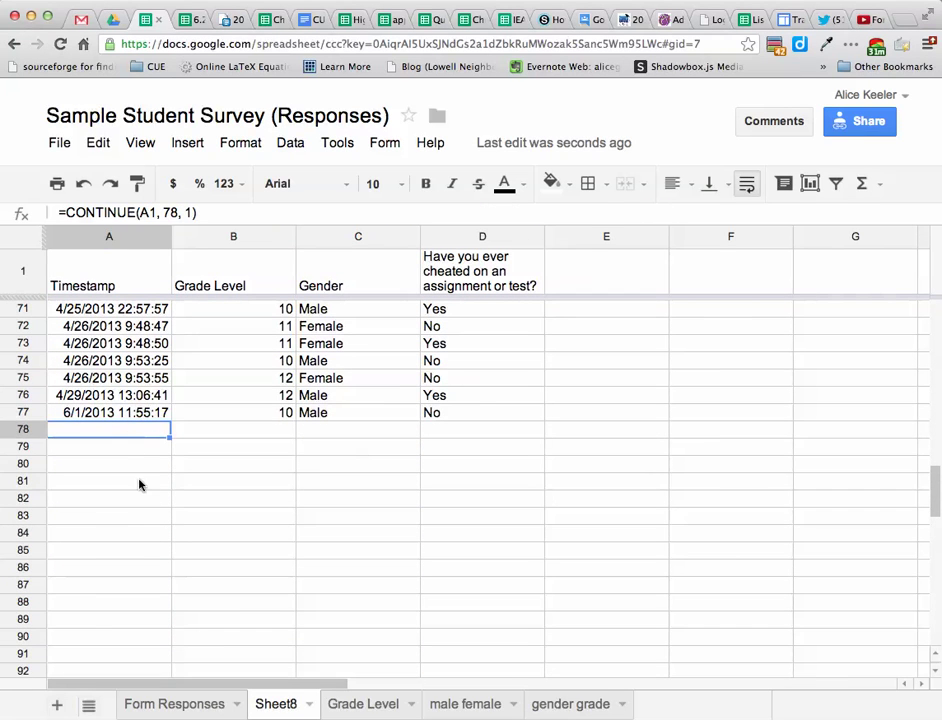
{"action": "left_click", "coordinate": [139, 481]}
{"action": "left_click", "coordinate": [135, 433]}
{"action": "left_click", "coordinate": [28, 430]}
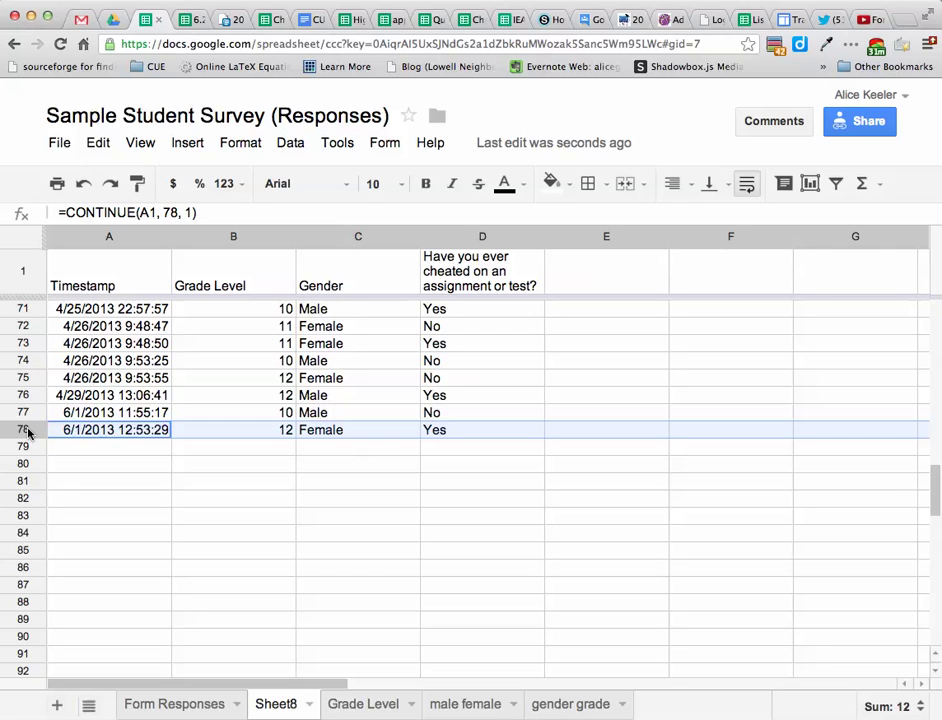
{"action": "left_click", "coordinate": [155, 704]}
{"action": "left_click", "coordinate": [294, 704]}
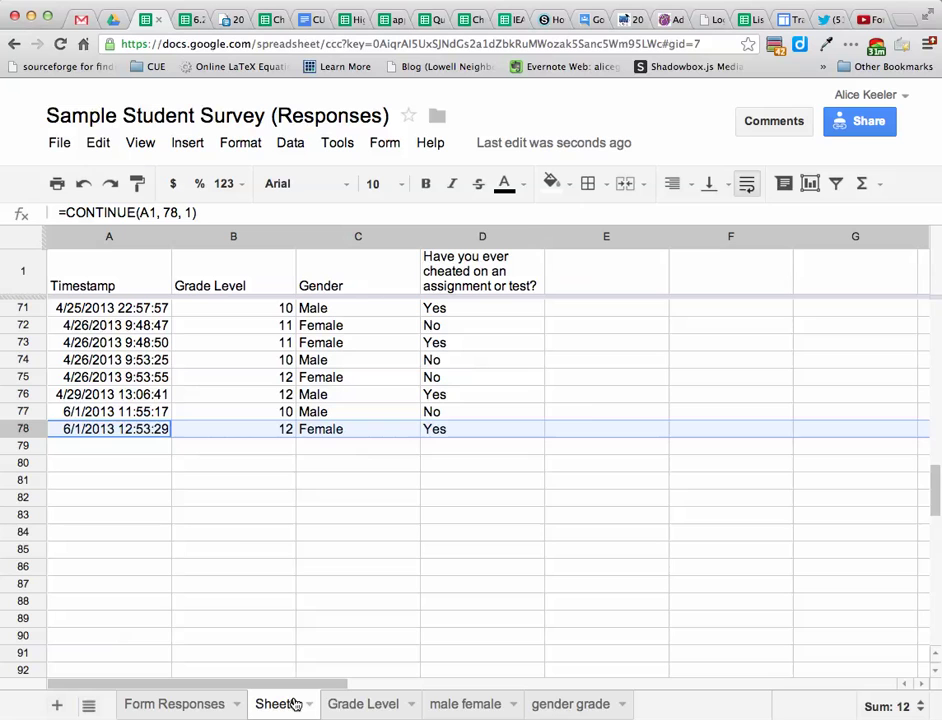
{"action": "left_click", "coordinate": [595, 397]}
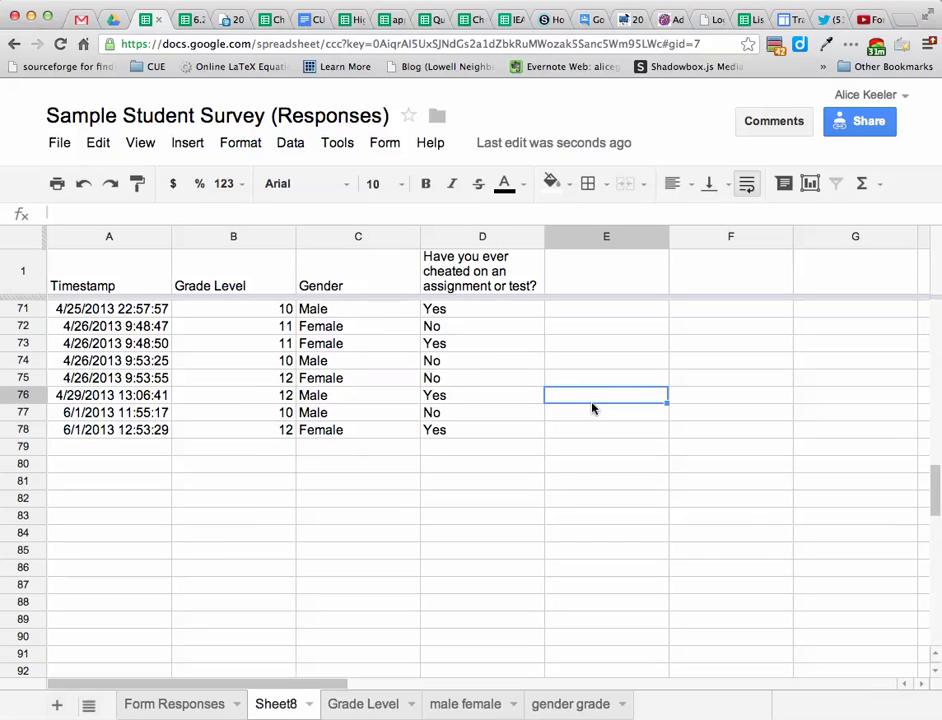
Enter =if(D76="Yes","Detention","Good person") in E76, which shows Detention.
{"action": "type", "text": "=if("}
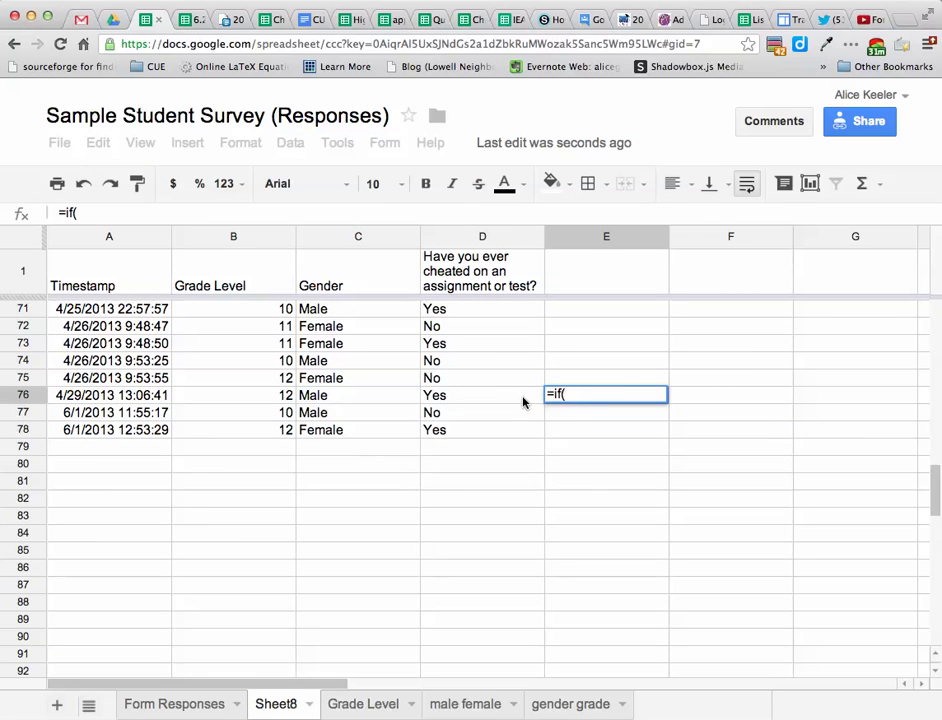
{"action": "left_click", "coordinate": [513, 400]}
{"action": "type", "text": "=\"Y"}
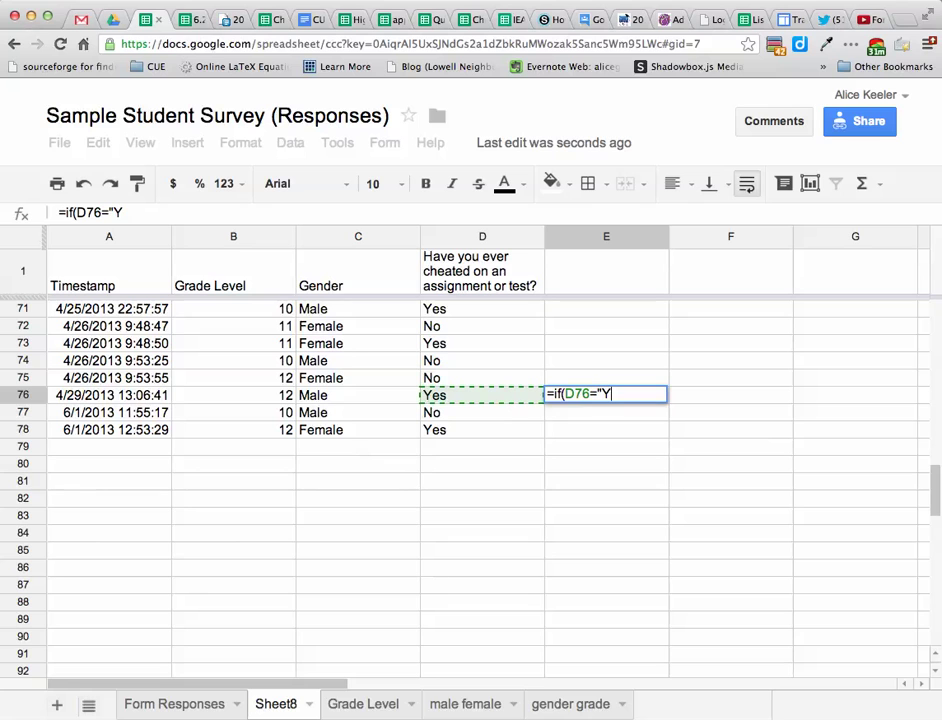
{"action": "type", "text": "es\","}
{"action": "type", "text": "\"Detentin"}
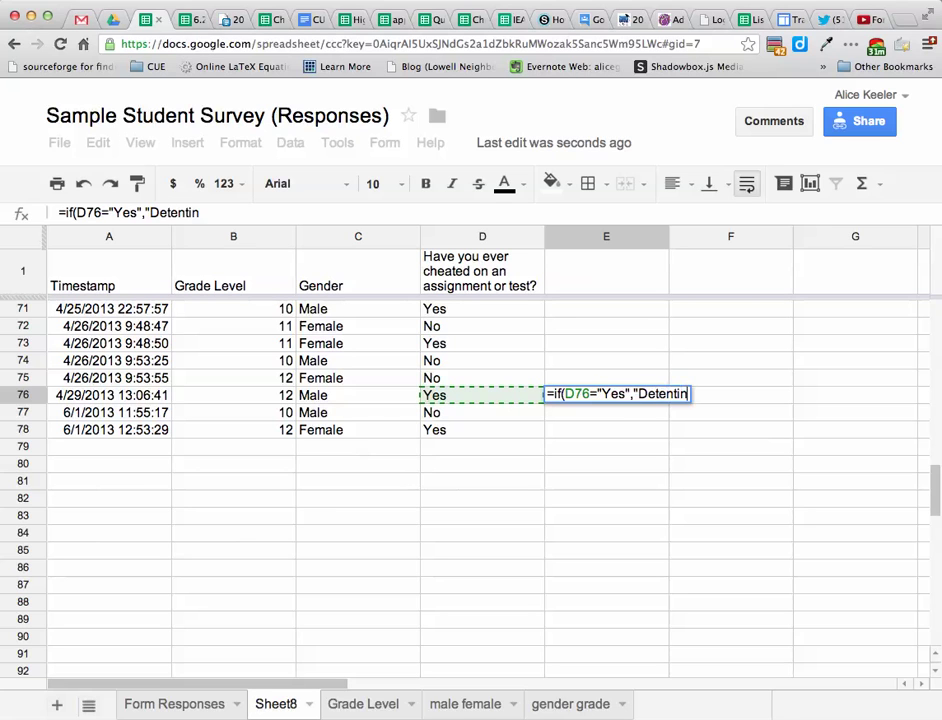
{"action": "key", "text": "BackSpace"}
{"action": "type", "text": "on\","}
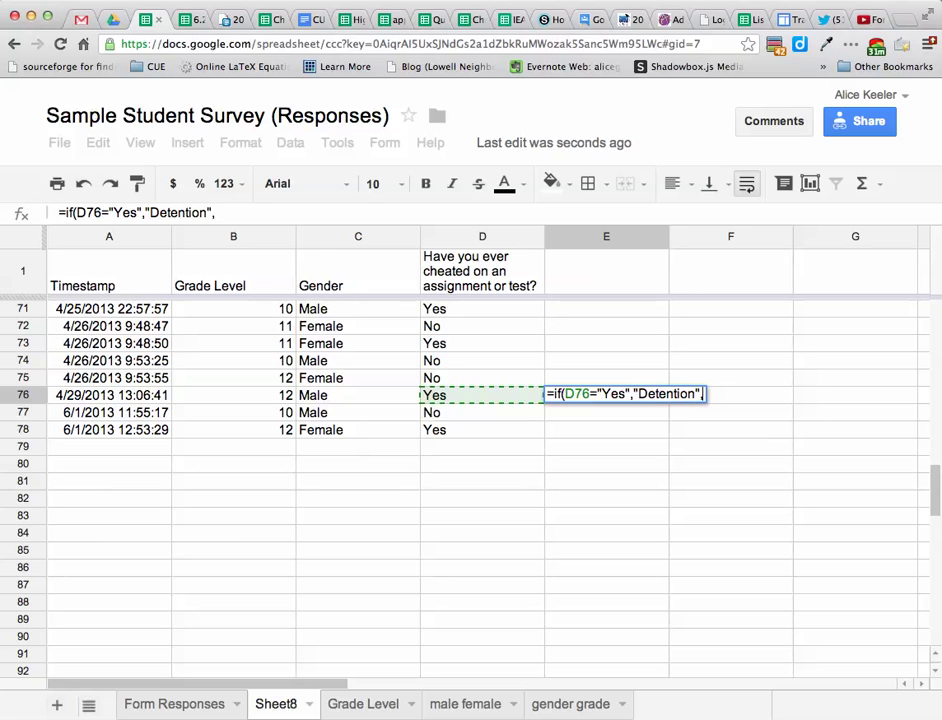
{"action": "type", "text": "\"Good"}
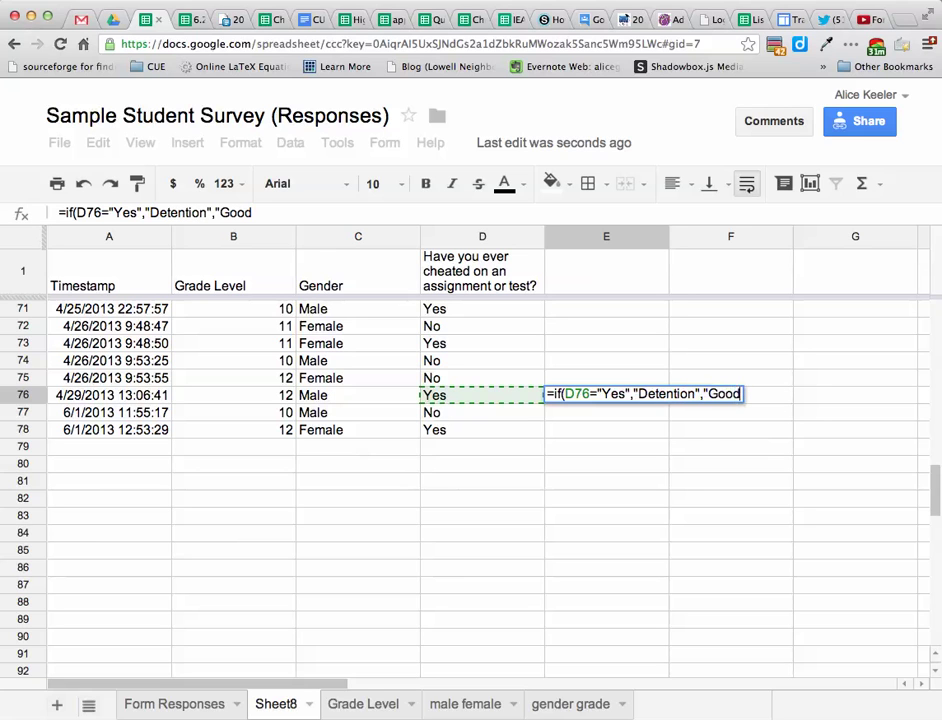
{"action": "type", "text": " person"}
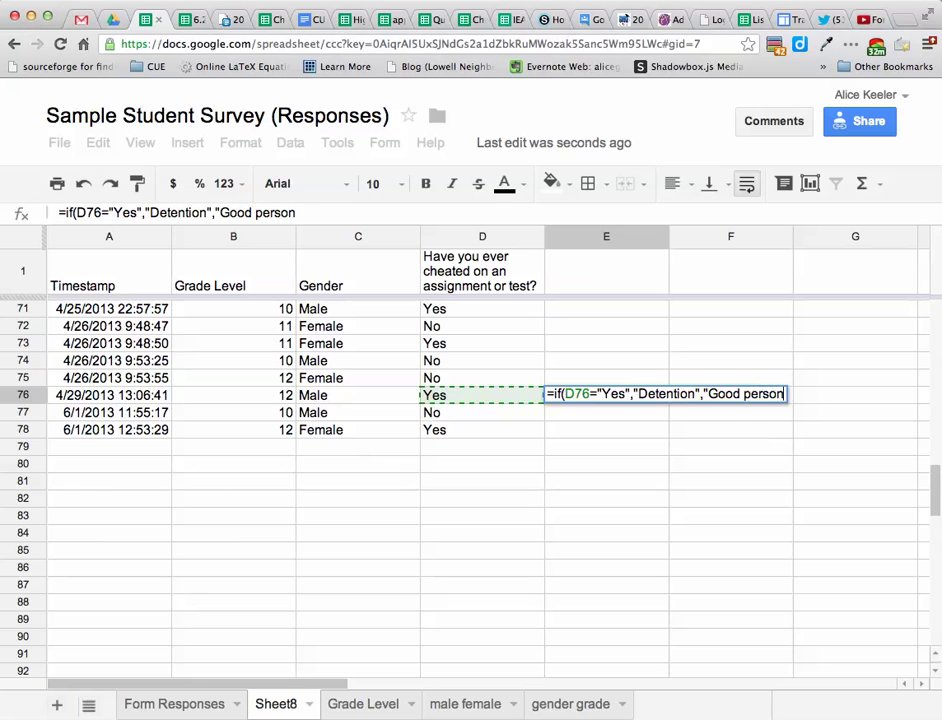
{"action": "type", "text": "\")"}
{"action": "key", "text": "Return"}
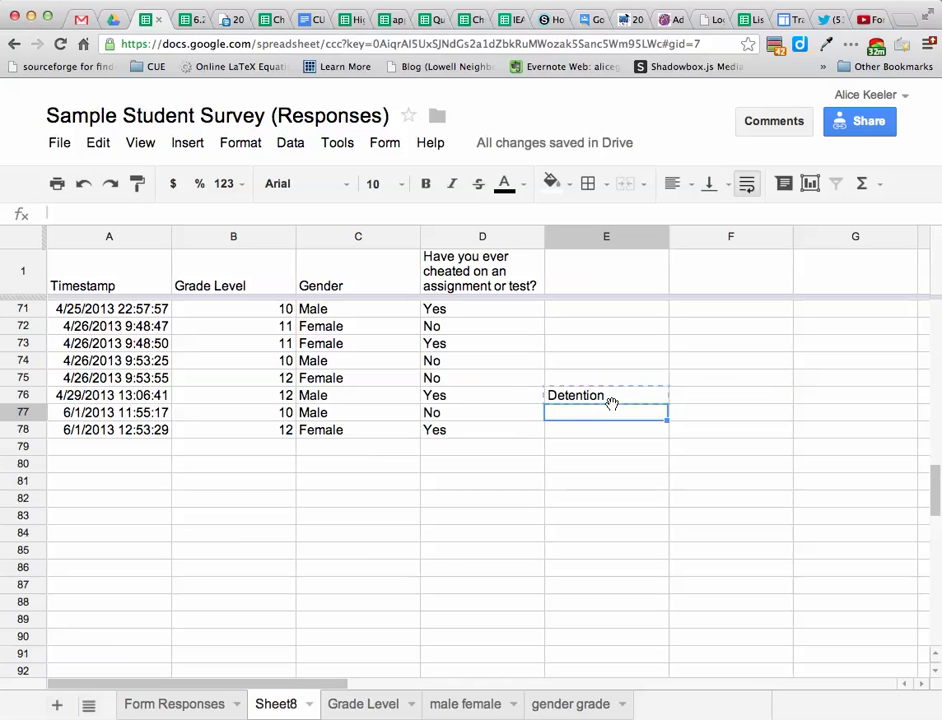
{"action": "key", "text": "ctrl+z"}
{"action": "key", "text": "ctrl+y"}
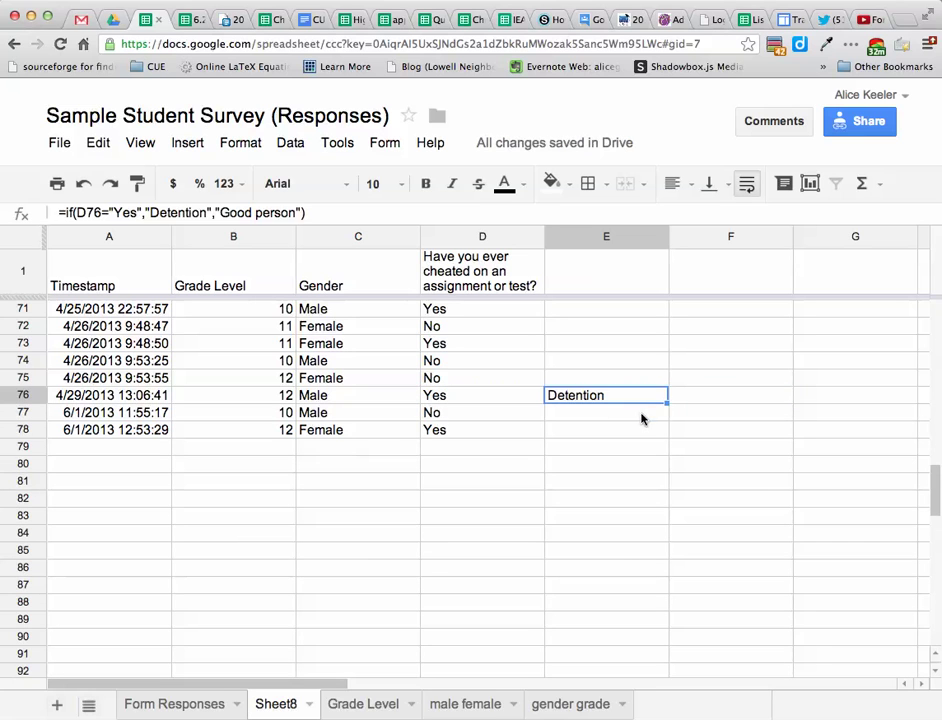
{"action": "left_click", "coordinate": [650, 410]}
Copy E76's IF formula down to row 107 and up to row 57 in column E.
{"action": "left_click_drag", "start_coordinate": [667, 404], "coordinate": [646, 651]}
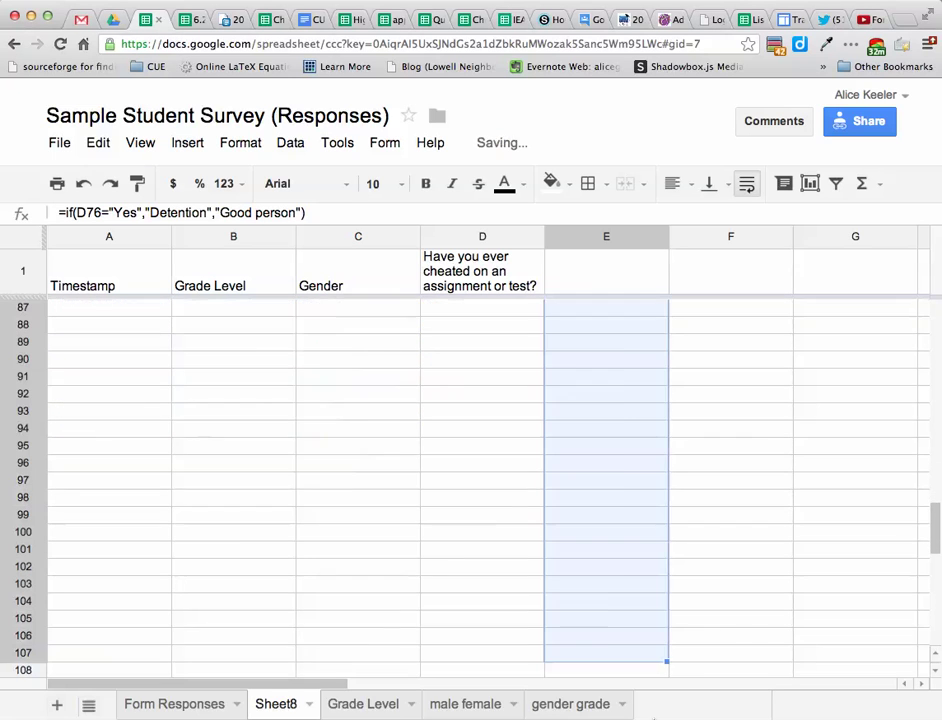
{"action": "scroll", "coordinate": [663, 573], "scroll_direction": "up", "scroll_amount": 2}
{"action": "scroll", "coordinate": [663, 573], "scroll_direction": "up", "scroll_amount": 10}
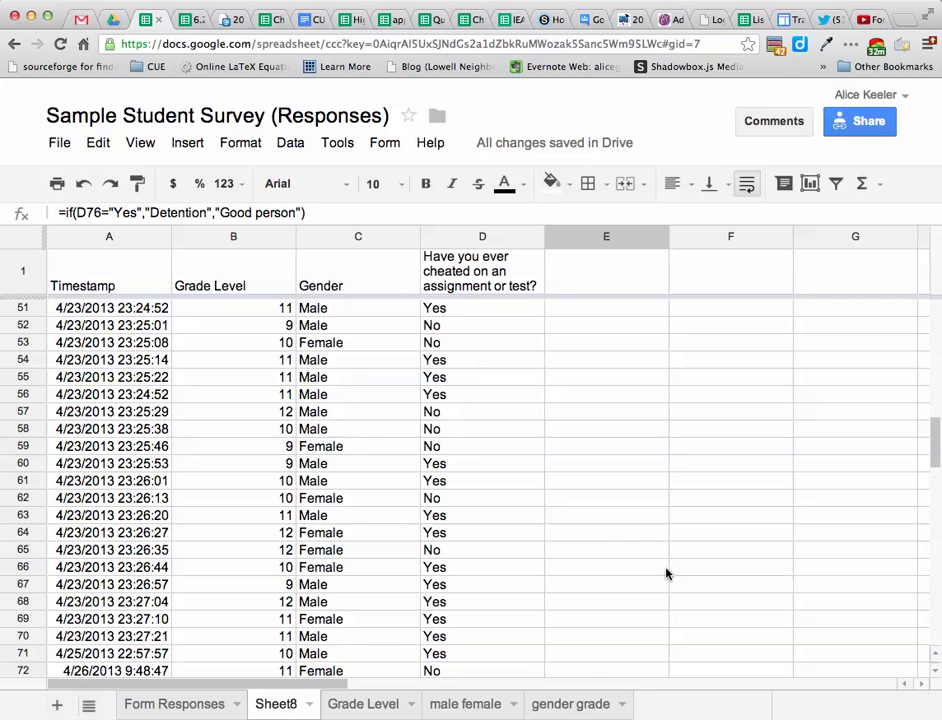
{"action": "scroll", "coordinate": [667, 573], "scroll_direction": "down", "scroll_amount": 2}
{"action": "left_click", "coordinate": [652, 636]}
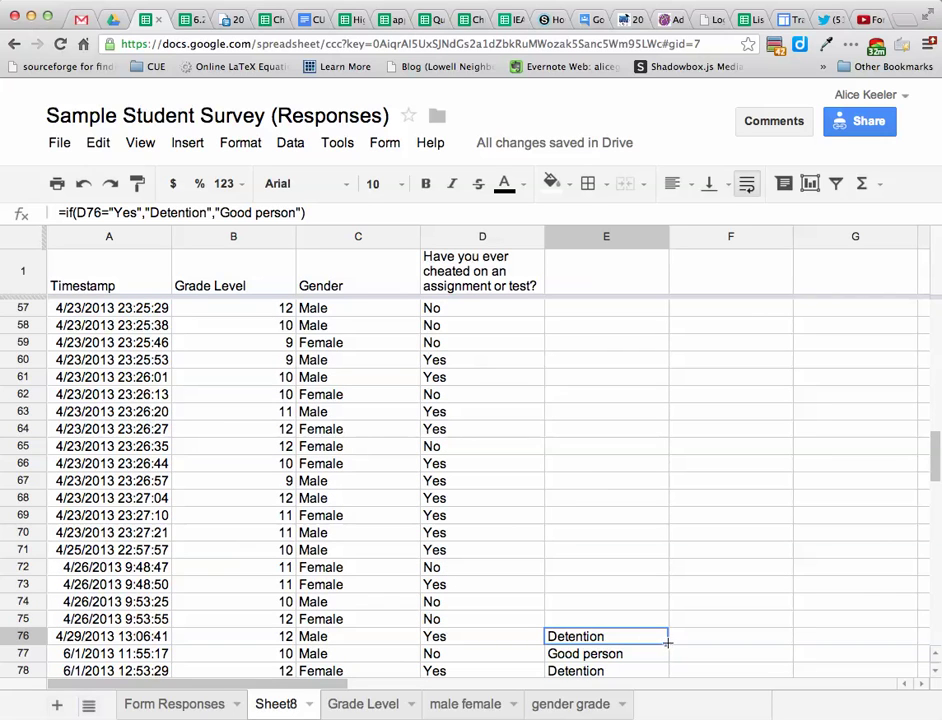
{"action": "left_click_drag", "start_coordinate": [667, 644], "coordinate": [659, 310]}
{"action": "scroll", "coordinate": [664, 517], "scroll_direction": "down", "scroll_amount": 3}
{"action": "scroll", "coordinate": [664, 517], "scroll_direction": "down", "scroll_amount": 1}
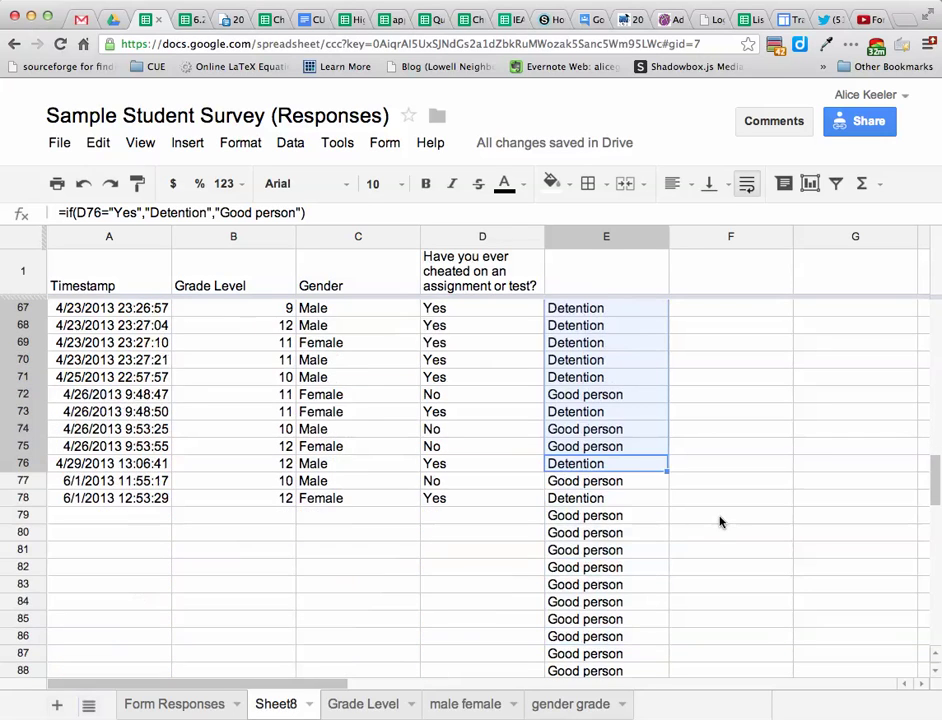
{"action": "left_click", "coordinate": [516, 519]}
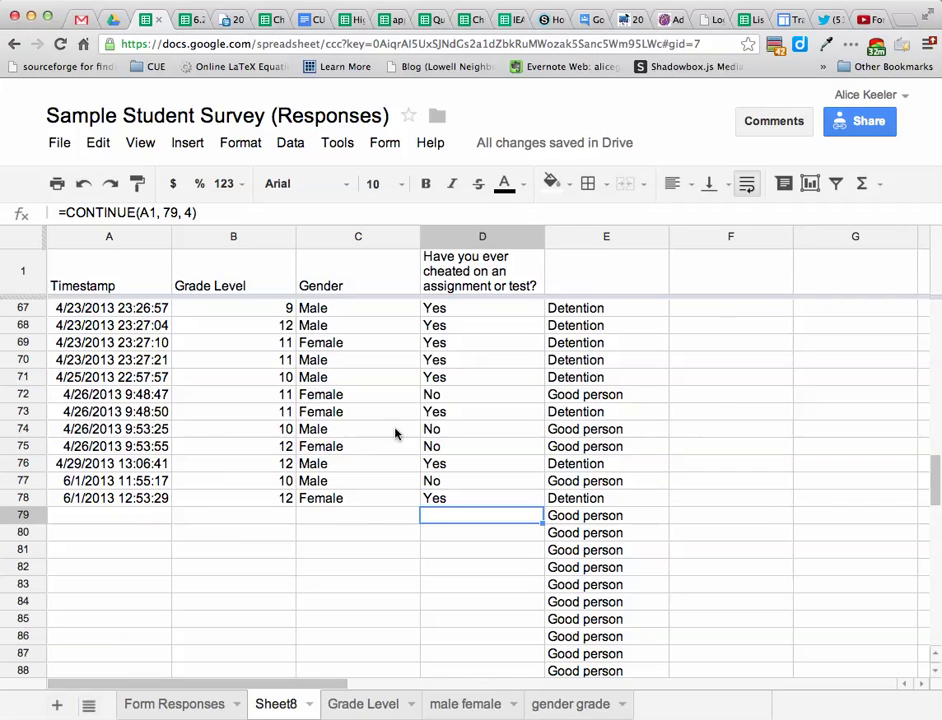
{"action": "left_click", "coordinate": [385, 146]}
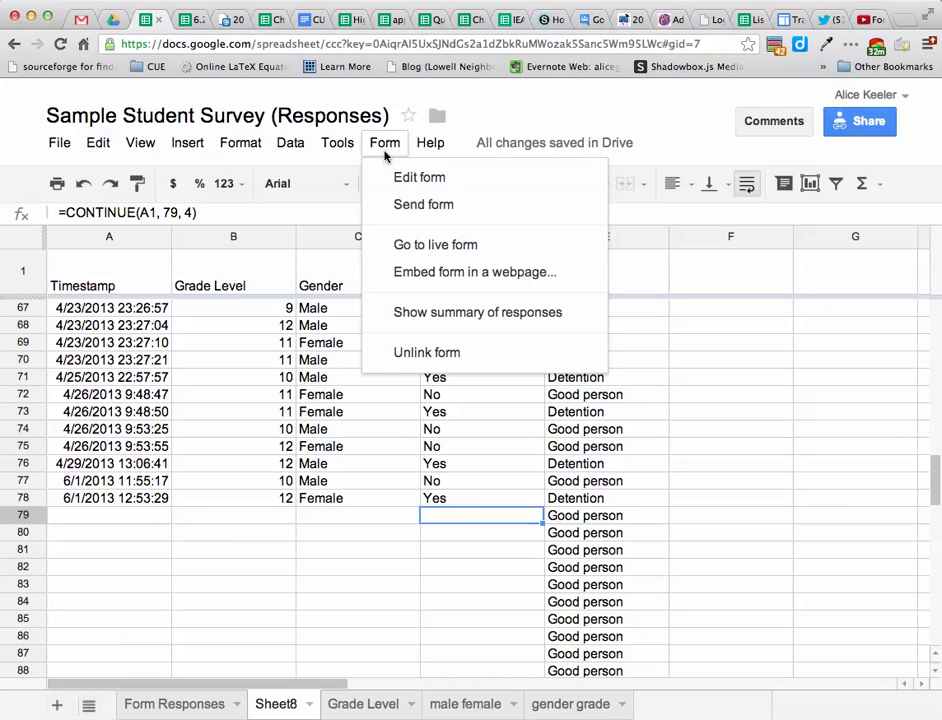
Submit a live-form survey response of grade 11, Male, Yes, then close the form.
{"action": "left_click", "coordinate": [393, 245]}
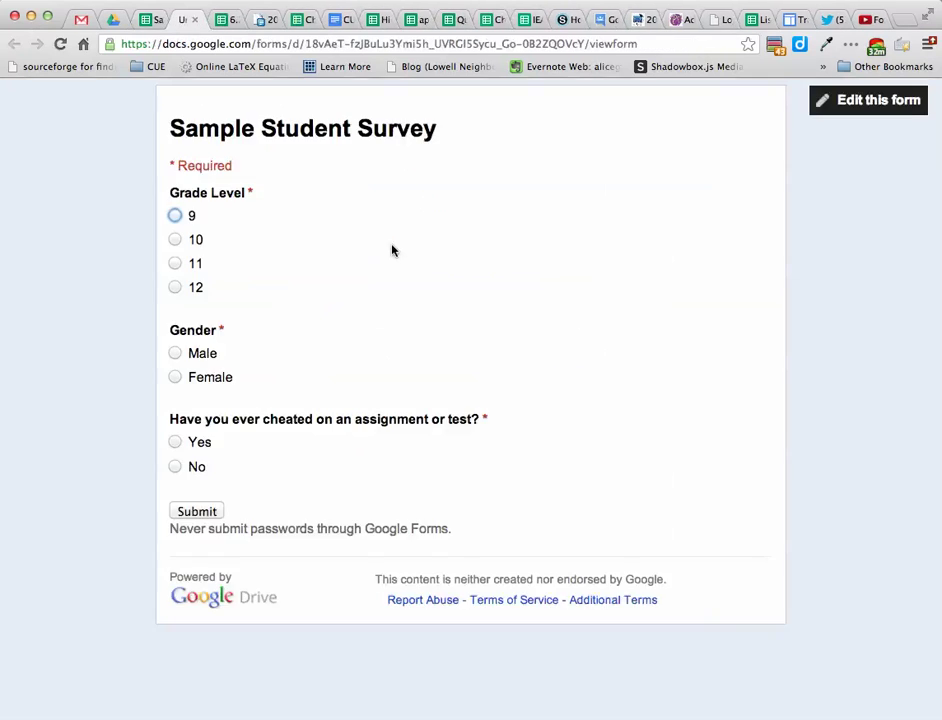
{"action": "left_click", "coordinate": [179, 263]}
{"action": "left_click", "coordinate": [176, 353]}
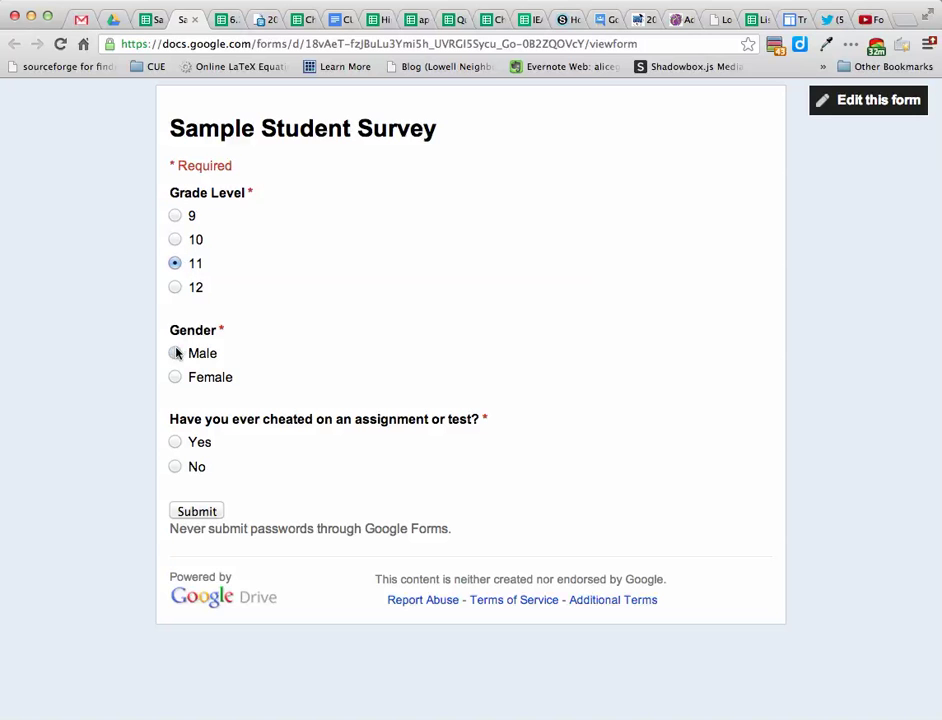
{"action": "left_click", "coordinate": [175, 441]}
{"action": "left_click", "coordinate": [194, 512]}
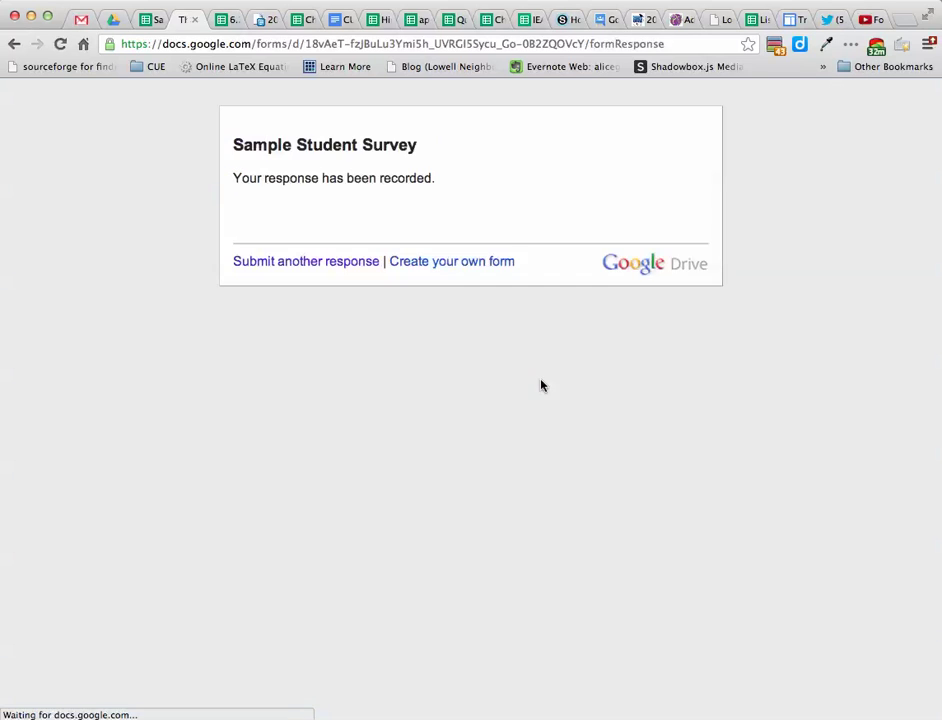
{"action": "left_click", "coordinate": [194, 19]}
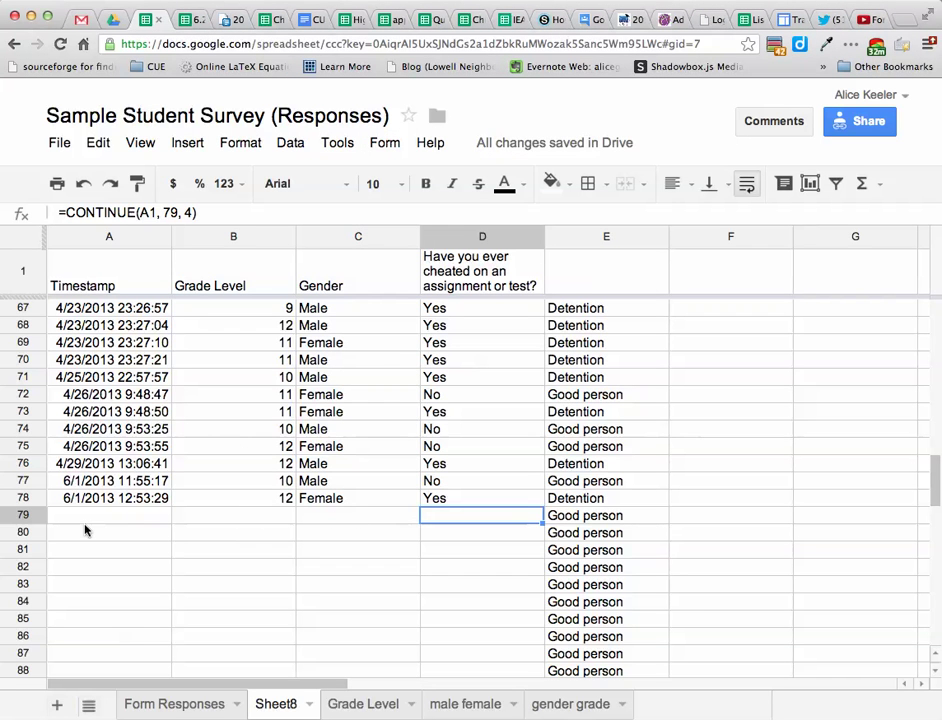
Confirm the grade 11, Male, Yes response in Form Responses row 79, then return to Sheet8.
{"action": "left_click", "coordinate": [165, 705]}
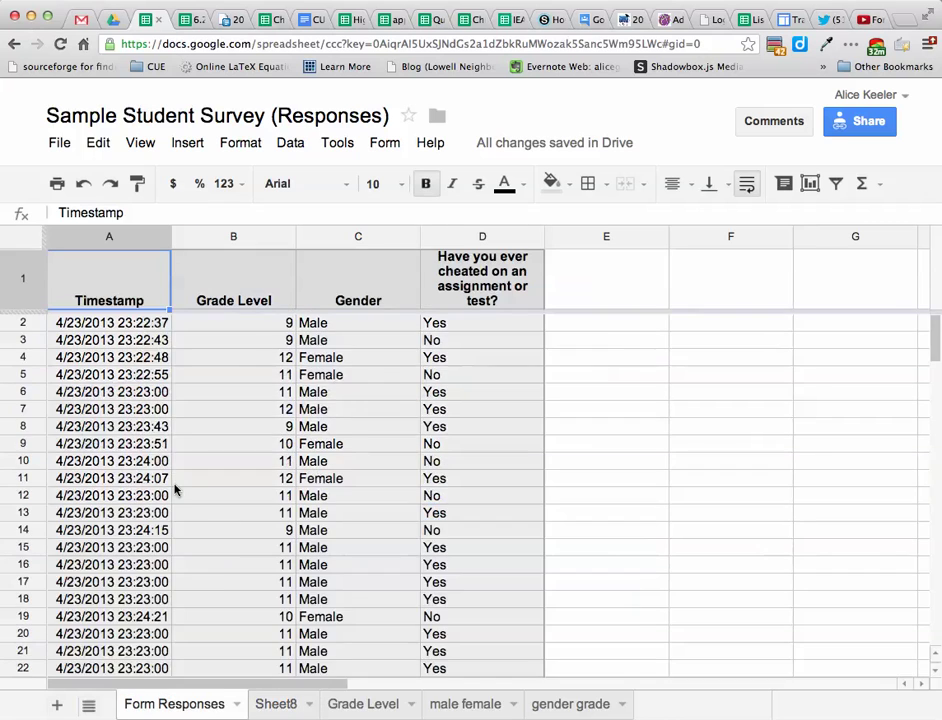
{"action": "scroll", "coordinate": [175, 489], "scroll_direction": "down", "scroll_amount": 10}
{"action": "scroll", "coordinate": [175, 489], "scroll_direction": "down", "scroll_amount": 10}
{"action": "scroll", "coordinate": [175, 489], "scroll_direction": "up", "scroll_amount": 2}
{"action": "scroll", "coordinate": [175, 489], "scroll_direction": "up", "scroll_amount": 3}
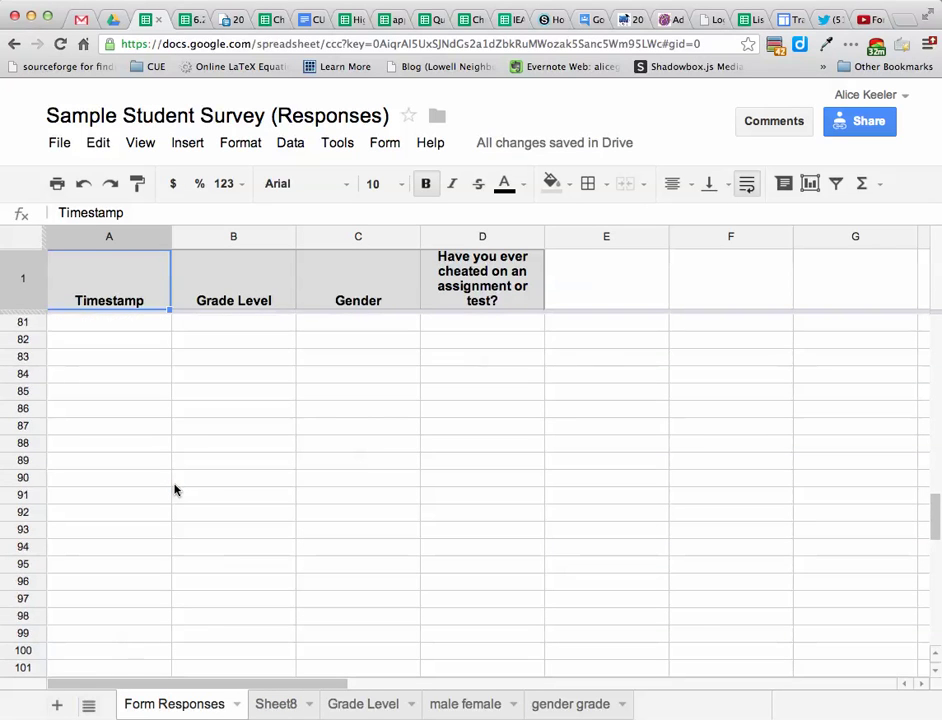
{"action": "scroll", "coordinate": [175, 489], "scroll_direction": "up", "scroll_amount": 1}
{"action": "left_click", "coordinate": [175, 478]}
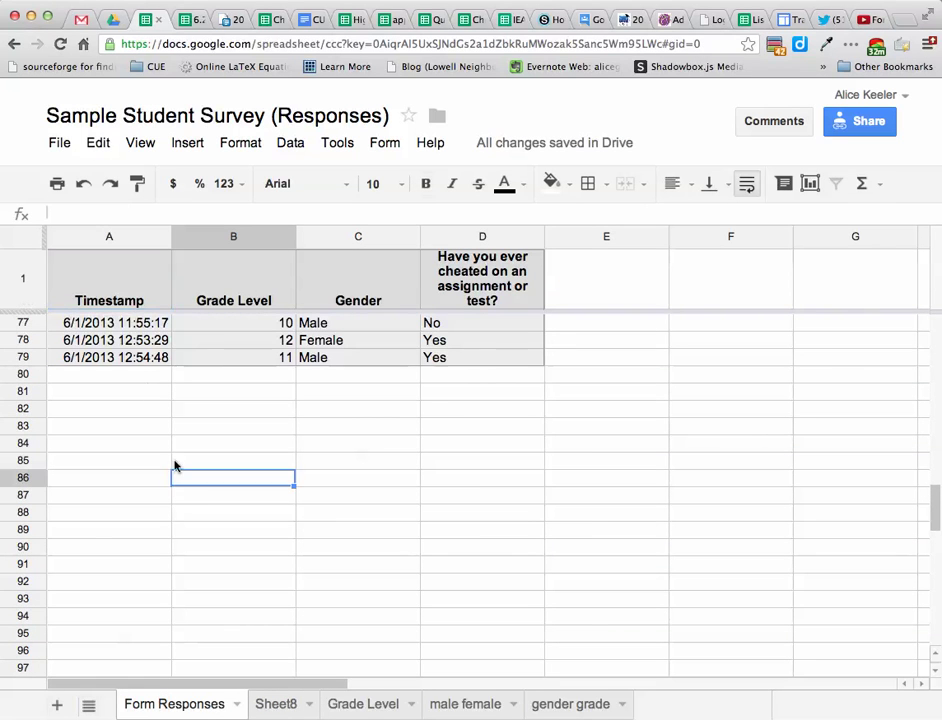
{"action": "left_click", "coordinate": [114, 362]}
{"action": "scroll", "coordinate": [223, 375], "scroll_direction": "up", "scroll_amount": 2}
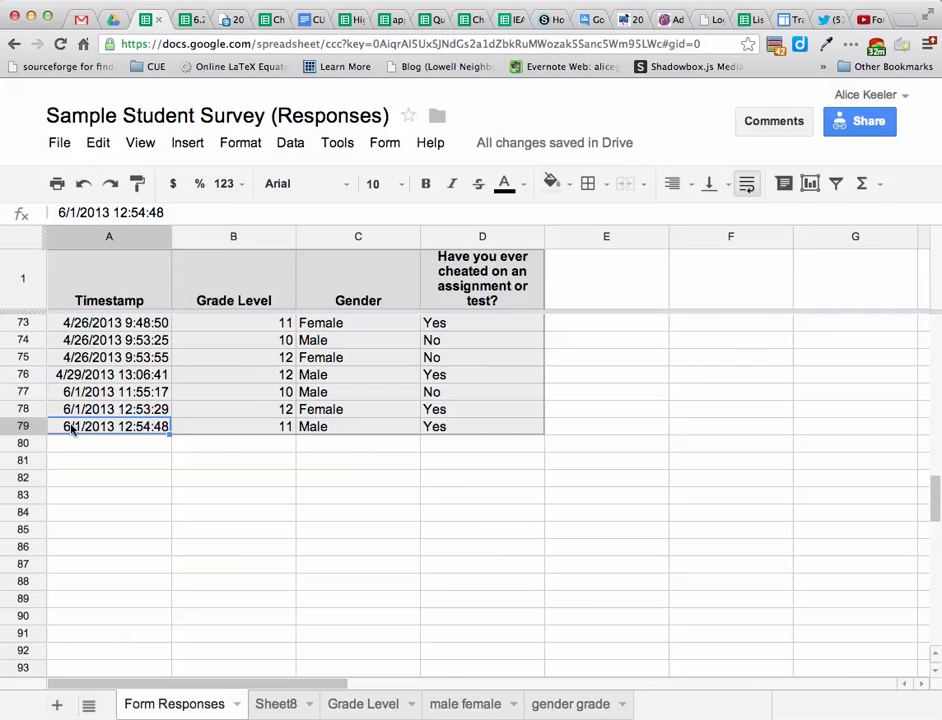
{"action": "mouse_move", "coordinate": [69, 426]}
{"action": "left_mouse_down"}
{"action": "mouse_move", "coordinate": [439, 428]}
{"action": "mouse_move", "coordinate": [114, 431]}
{"action": "left_mouse_up"}
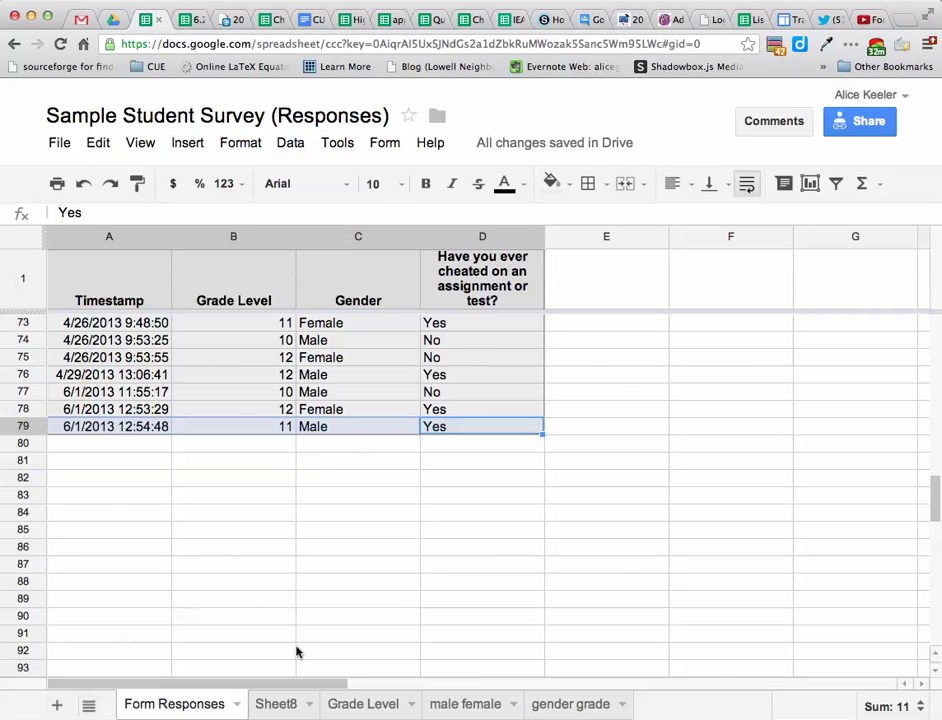
{"action": "left_click", "coordinate": [268, 704]}
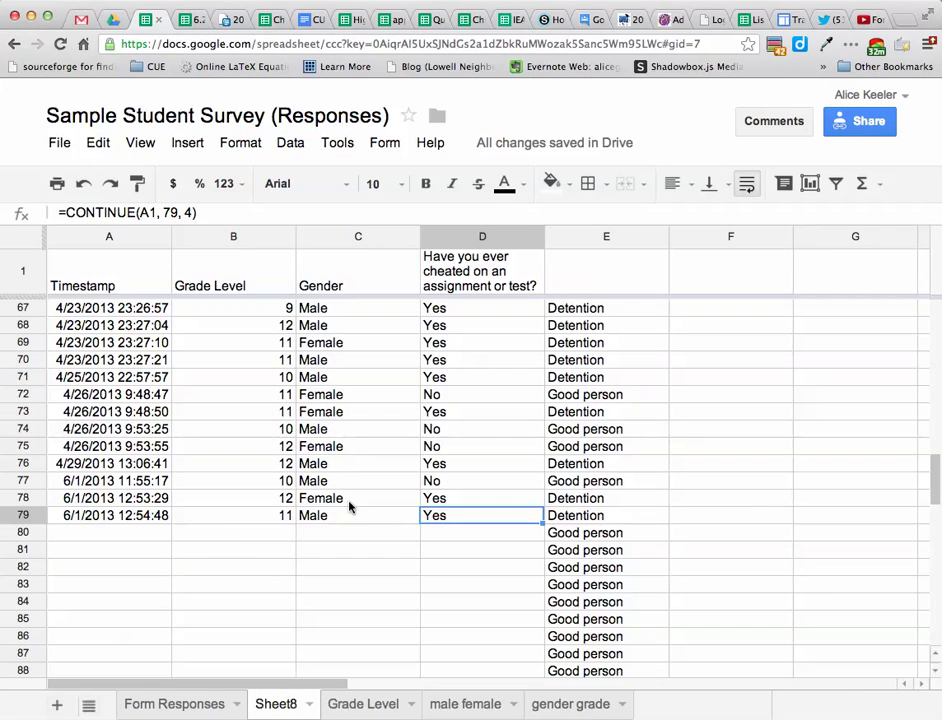
{"action": "left_click", "coordinate": [23, 515]}
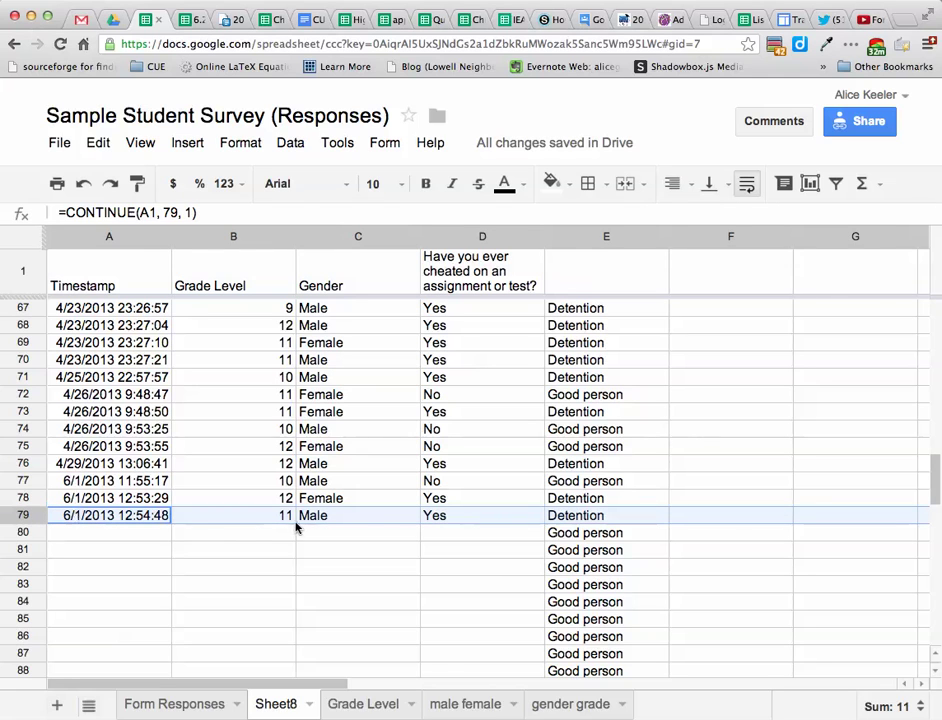
{"action": "left_click", "coordinate": [586, 519]}
{"action": "double_click", "coordinate": [586, 519]}
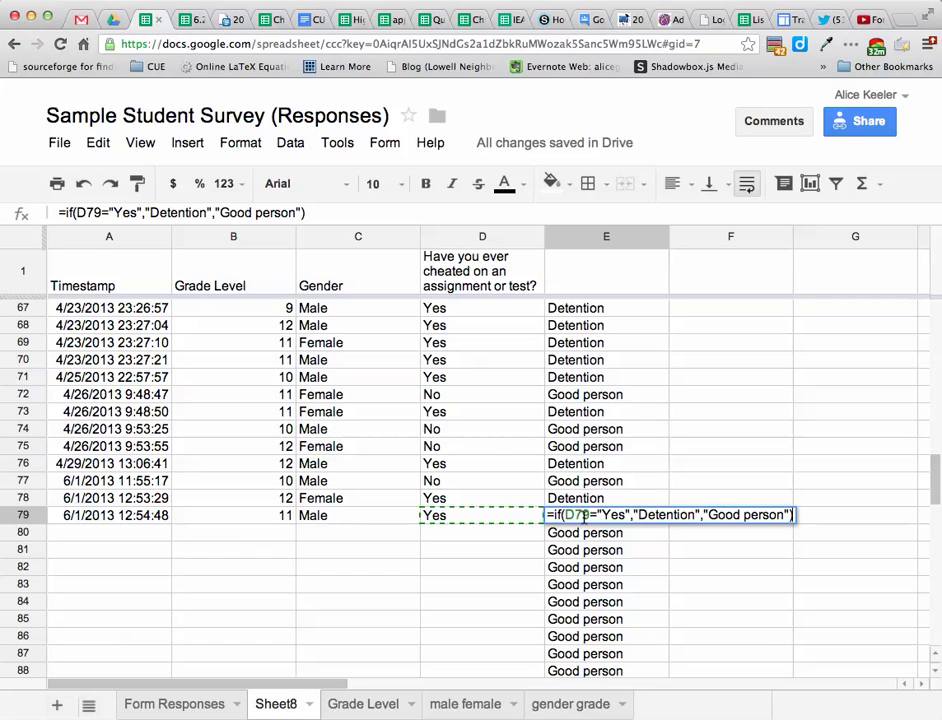
{"action": "key", "text": "Return"}
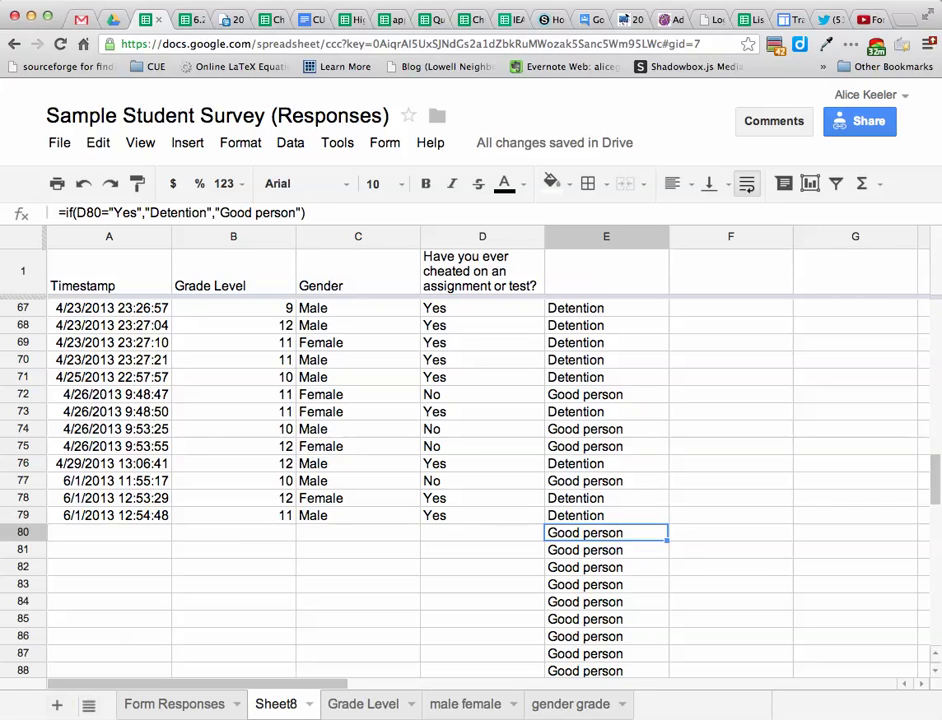